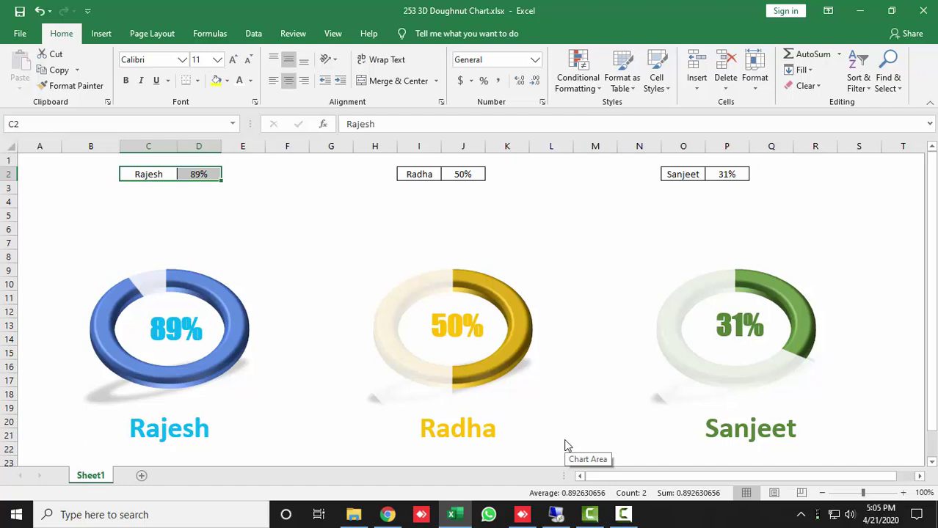
Inspect the first doughnut's source formula and re-enter =RAND()*1 in D2 to recalculate.
{"action": "mouse_move", "coordinate": [221, 182]}
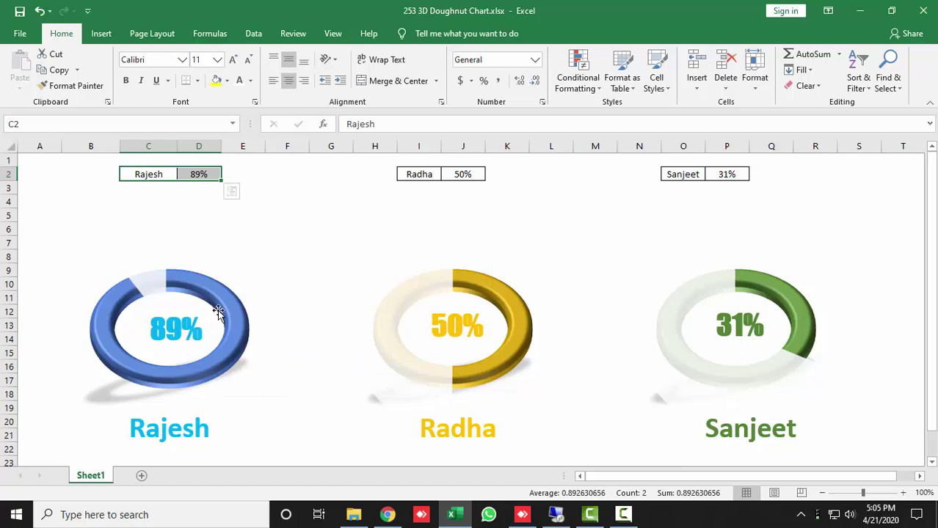
{"action": "left_click", "coordinate": [247, 220]}
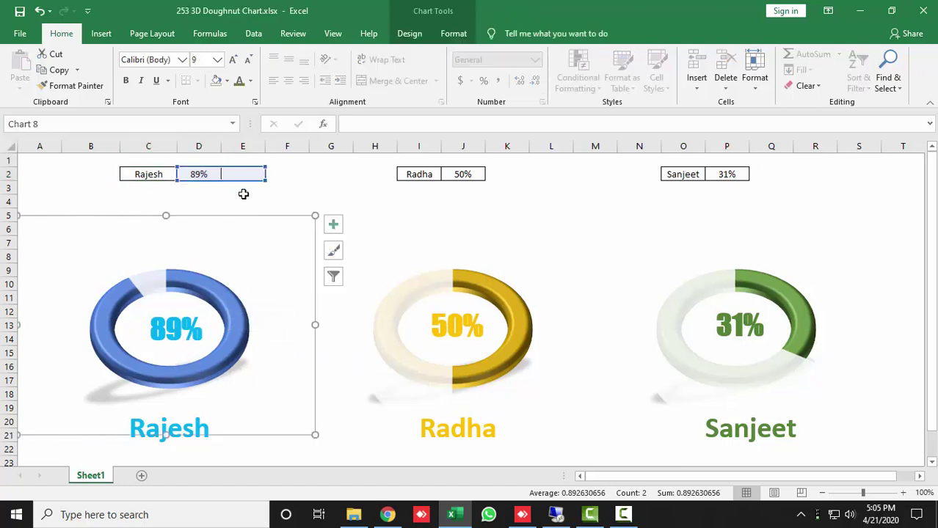
{"action": "left_click", "coordinate": [254, 192]}
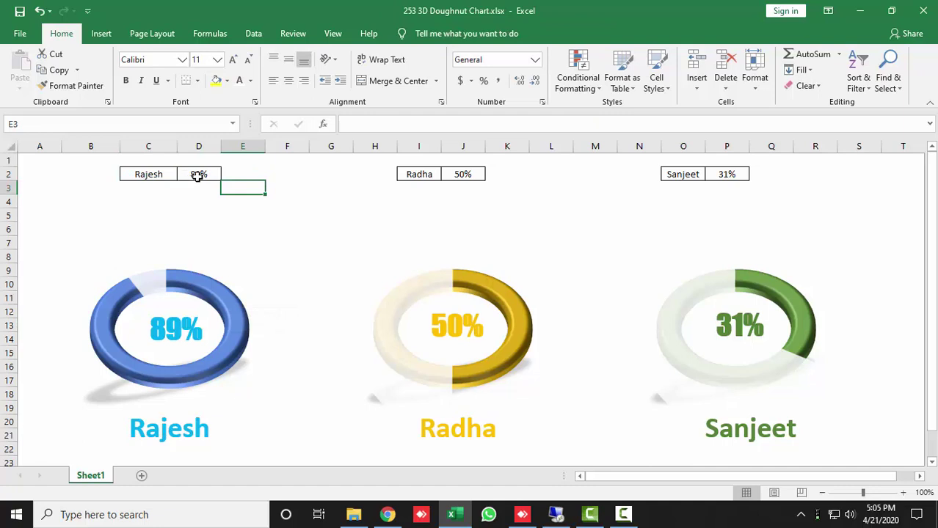
{"action": "left_click", "coordinate": [198, 176]}
{"action": "left_click", "coordinate": [440, 122]}
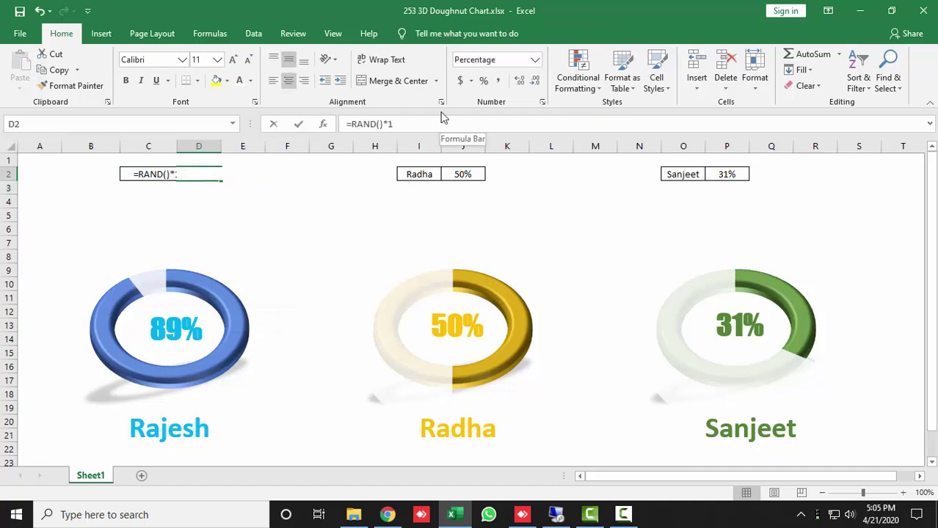
{"action": "key", "text": "Return"}
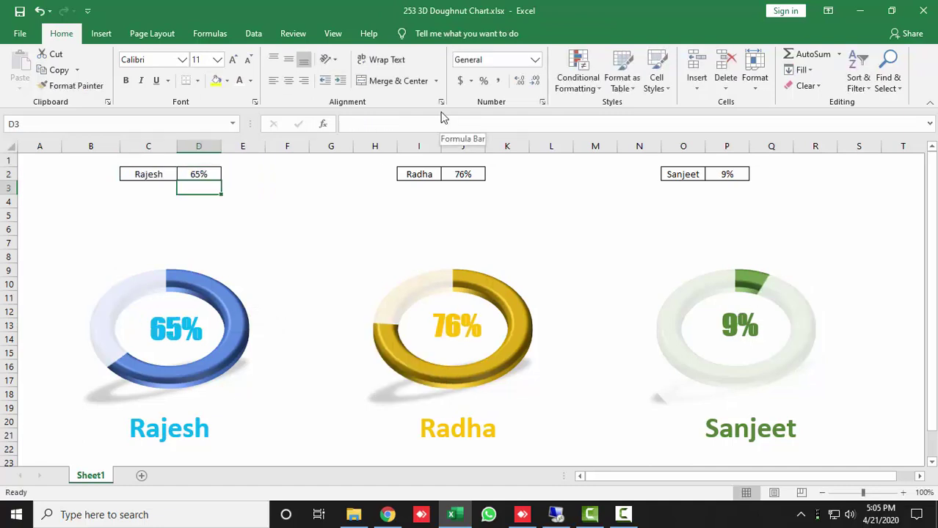
Re-enter the =RAND()*1 formulas in J2 and P2 to refresh the random percentages.
{"action": "key", "text": "Right"}
{"action": "key", "text": "Right"}
{"action": "key", "text": "Right"}
{"action": "key", "text": "Right"}
{"action": "key", "text": "Right"}
{"action": "key", "text": "Right"}
{"action": "key", "text": "Up"}
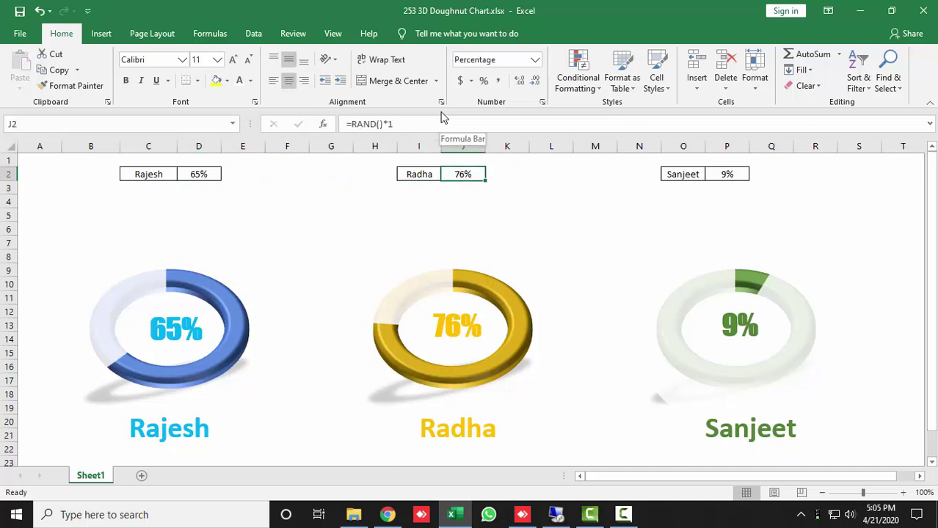
{"action": "left_click", "coordinate": [444, 117]}
{"action": "key", "text": "Return"}
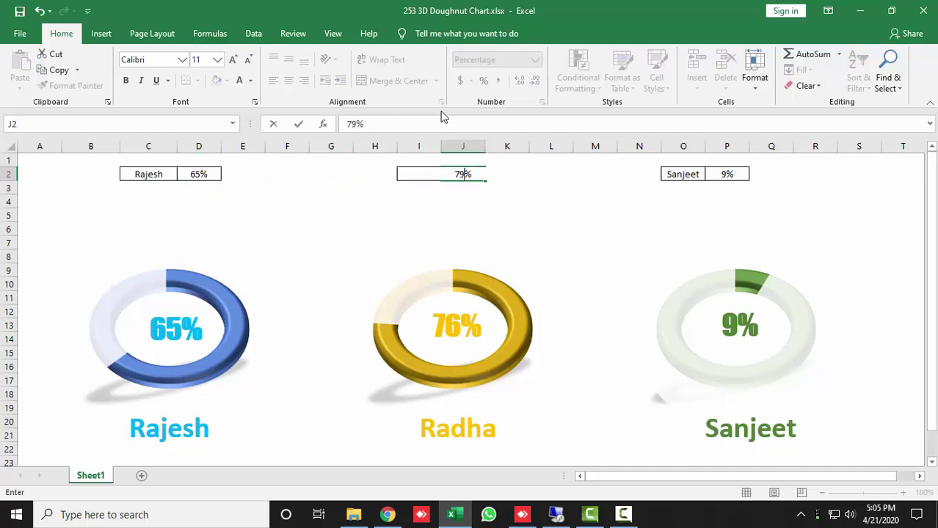
{"action": "key", "text": "Right"}
{"action": "key", "text": "Right"}
{"action": "key", "text": "Right"}
{"action": "key", "text": "Right"}
{"action": "key", "text": "Right"}
{"action": "key", "text": "Right"}
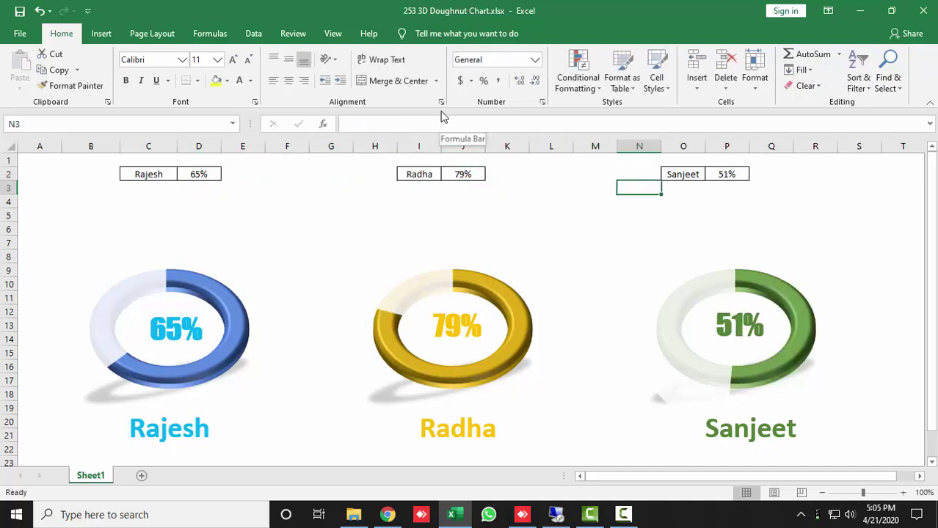
{"action": "key", "text": "Up"}
{"action": "left_click", "coordinate": [443, 117]}
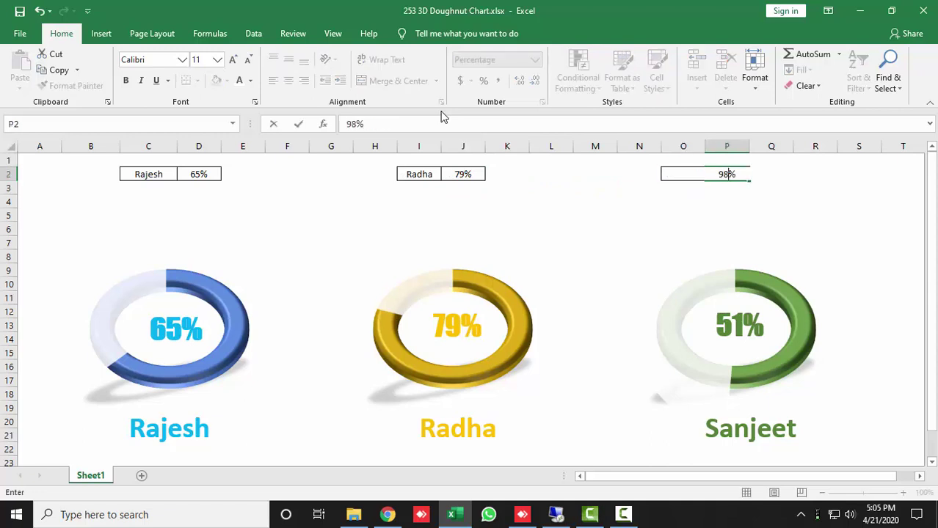
{"action": "key", "text": "Return"}
Set J2 to 97, then change it to 10 so the middle doughnut shows 10%.
{"action": "key", "text": "Left"}
{"action": "key", "text": "Left"}
{"action": "key", "text": "Left"}
{"action": "key", "text": "Left"}
{"action": "key", "text": "Left"}
{"action": "key", "text": "Left"}
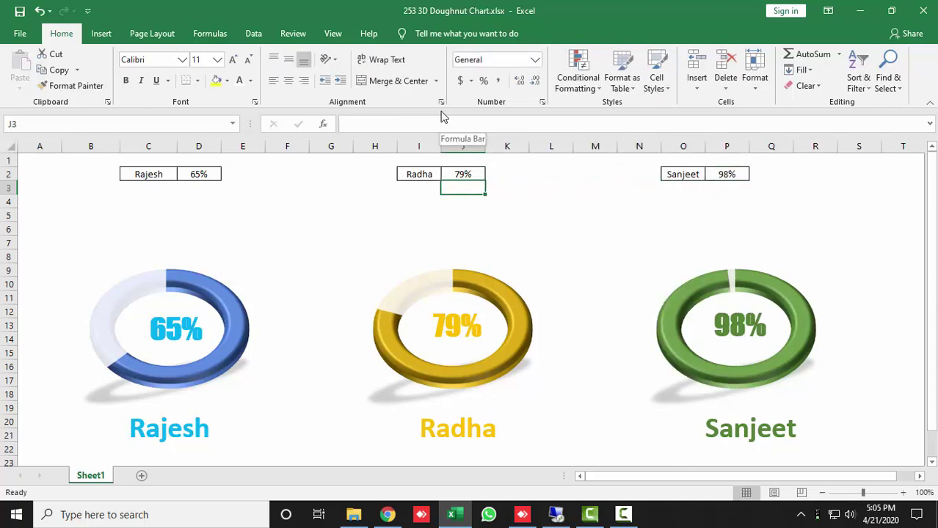
{"action": "key", "text": "Up"}
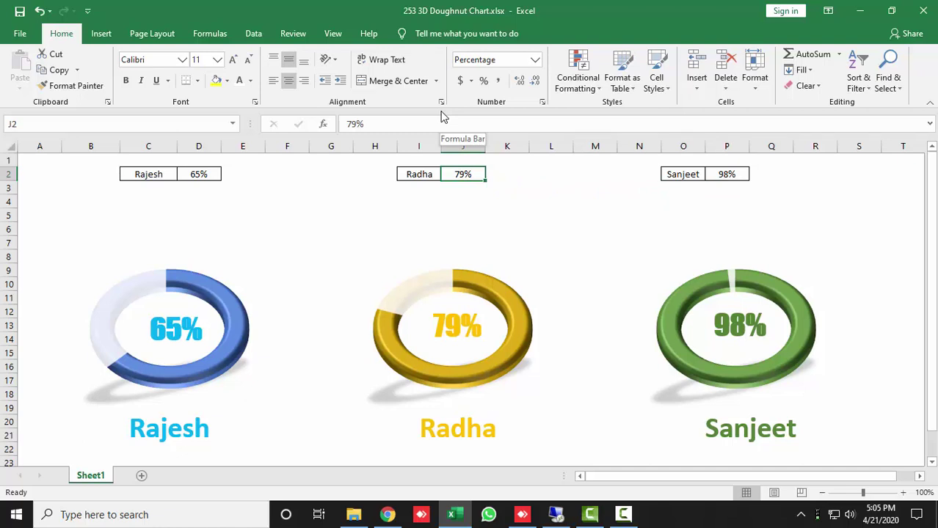
{"action": "type", "text": "97"}
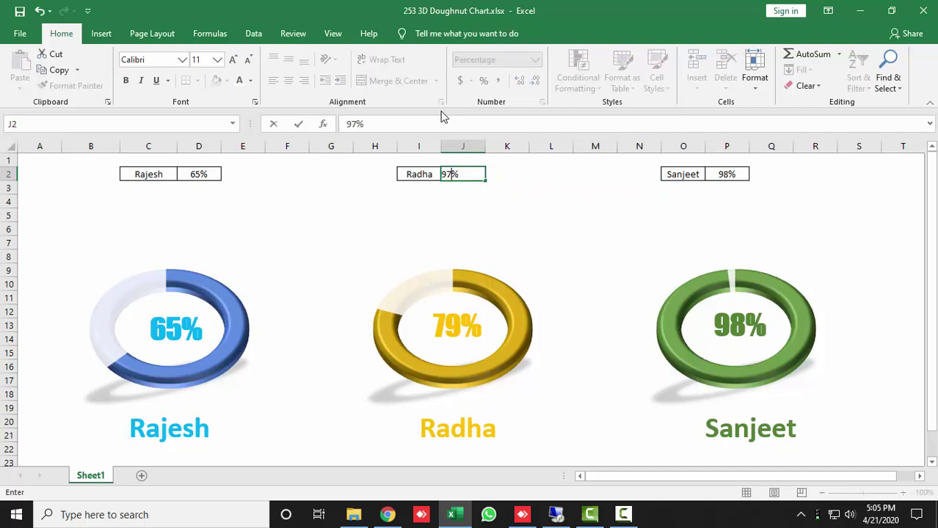
{"action": "key", "text": "Return"}
{"action": "key", "text": "Up"}
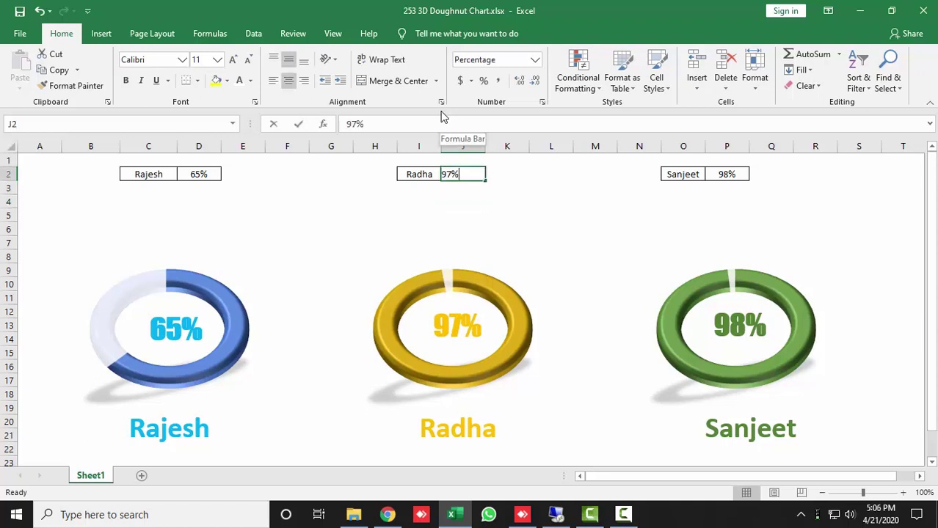
{"action": "type", "text": "10"}
{"action": "key", "text": "Return"}
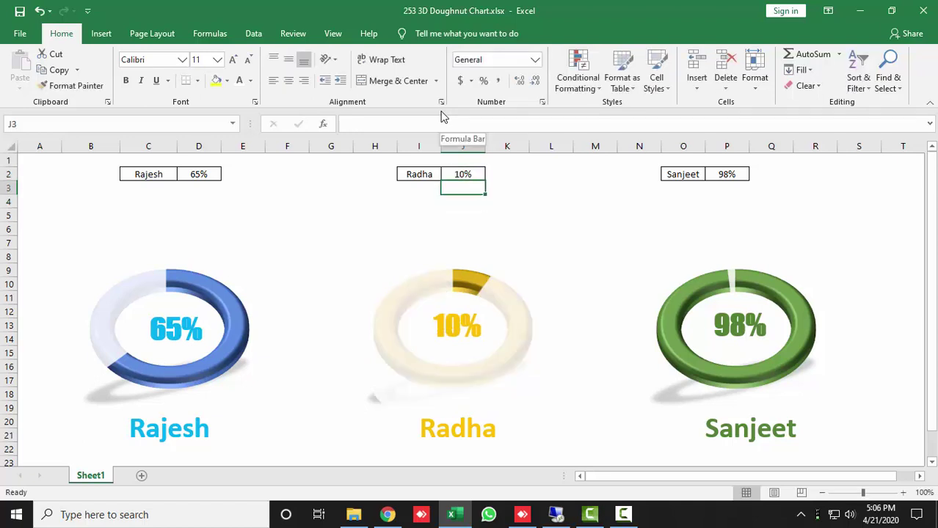
{"action": "key", "text": "Left"}
{"action": "key", "text": "Left"}
{"action": "key", "text": "Left"}
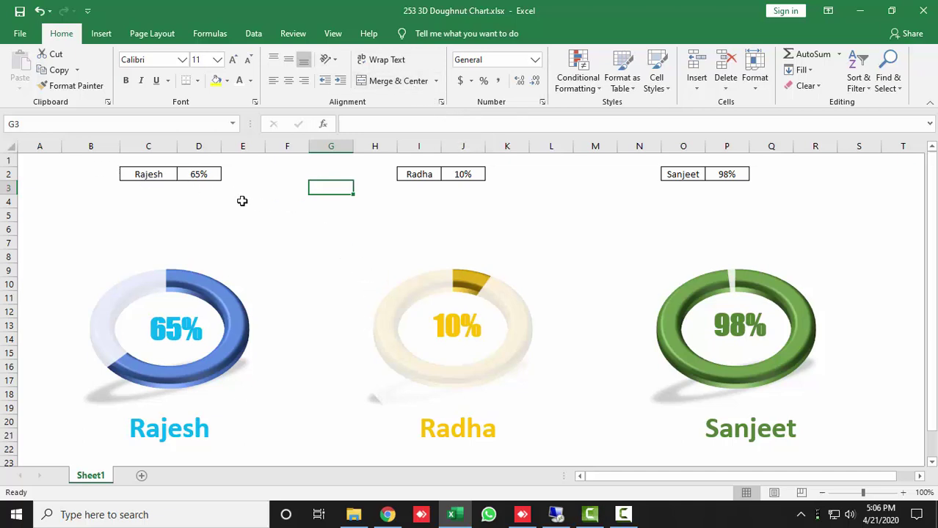
Copy the first name and 65% from C2:D2 into D2:E2 of a new Sheet2.
{"action": "left_click_drag", "start_coordinate": [153, 177], "coordinate": [187, 176]}
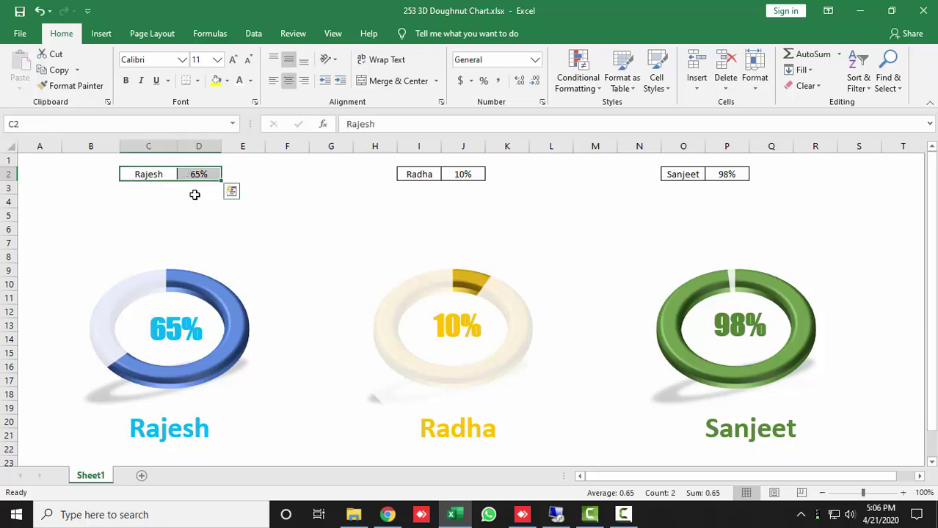
{"action": "key", "text": "ctrl+c"}
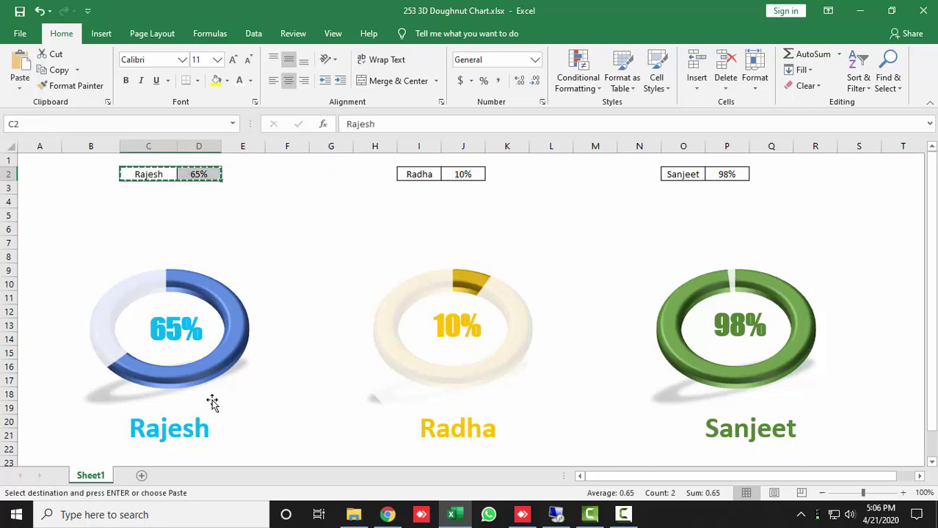
{"action": "left_click", "coordinate": [141, 476]}
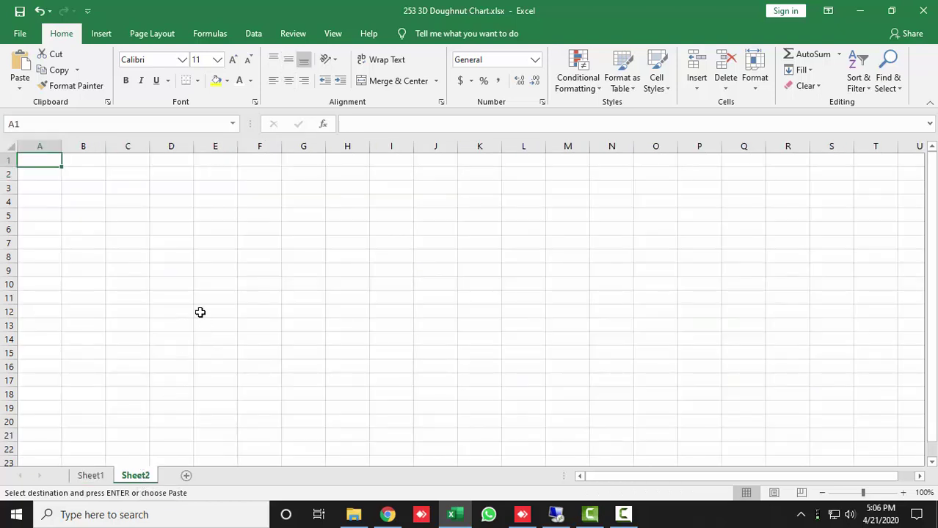
{"action": "left_click", "coordinate": [166, 178]}
{"action": "key", "text": "ctrl+v"}
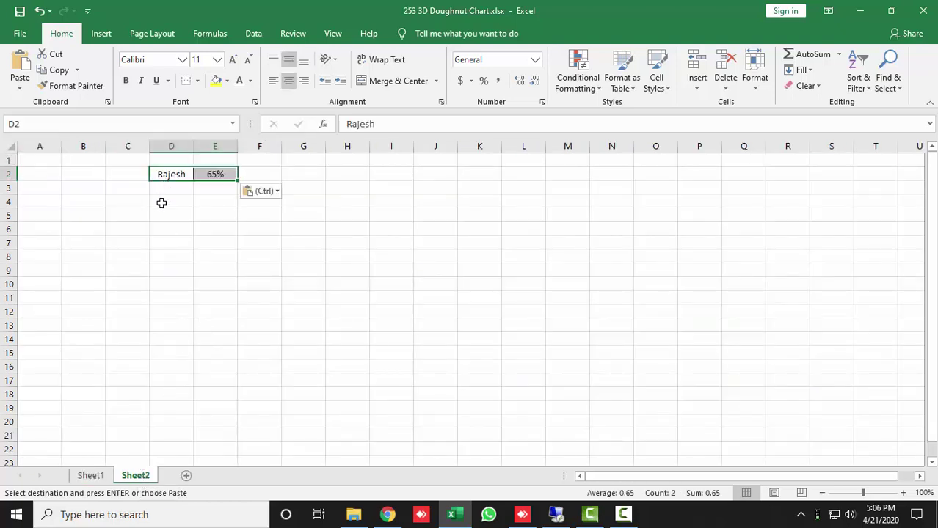
{"action": "left_click", "coordinate": [254, 230]}
{"action": "key", "text": "Escape"}
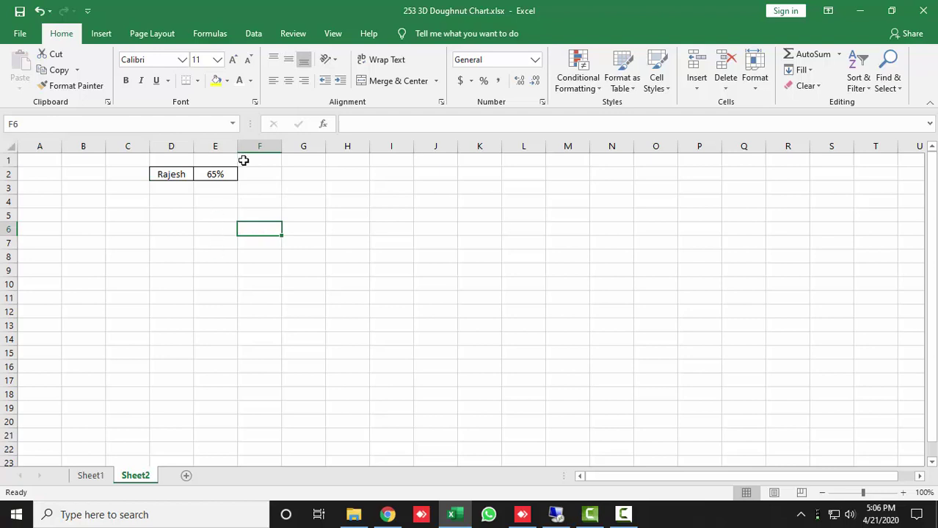
Hide Sheet2's gridlines, then return to Sheet1 with the charts.
{"action": "left_click", "coordinate": [333, 34]}
{"action": "left_click", "coordinate": [181, 81]}
{"action": "left_click", "coordinate": [222, 269]}
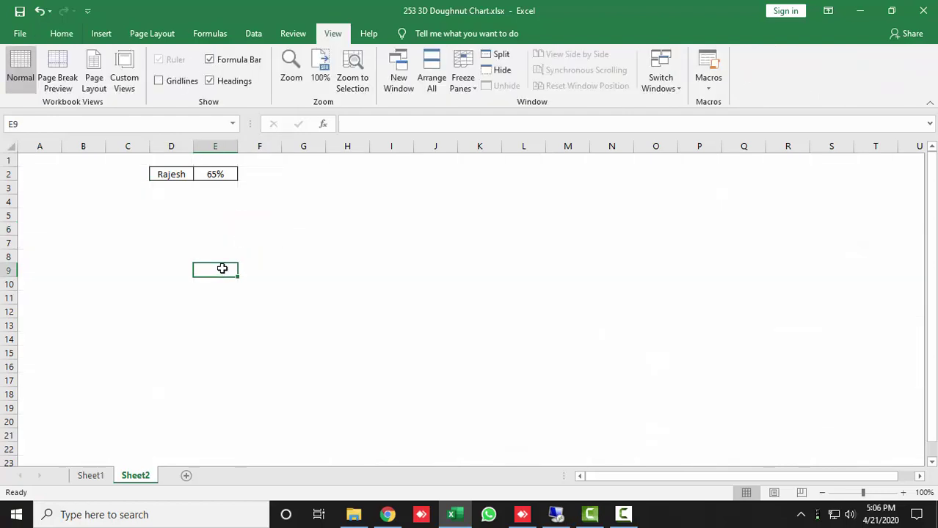
{"action": "left_click", "coordinate": [62, 34]}
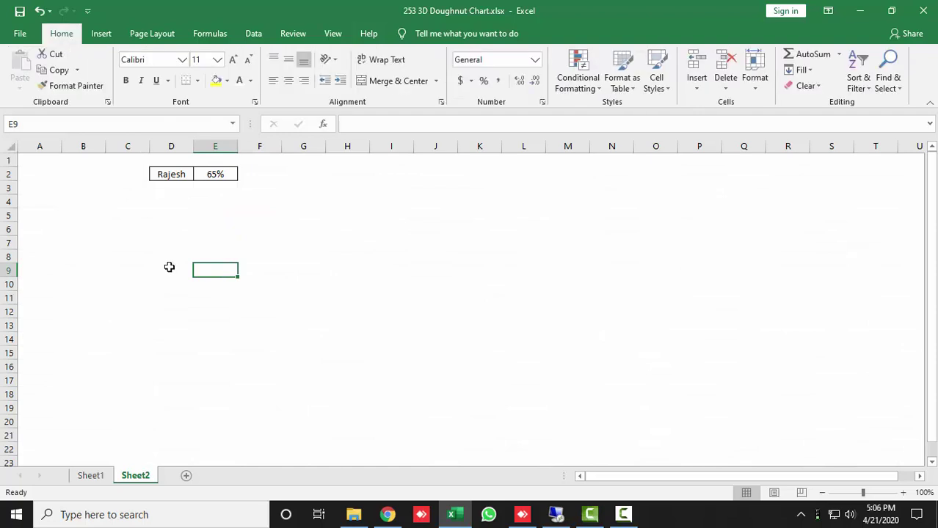
{"action": "left_click", "coordinate": [102, 476]}
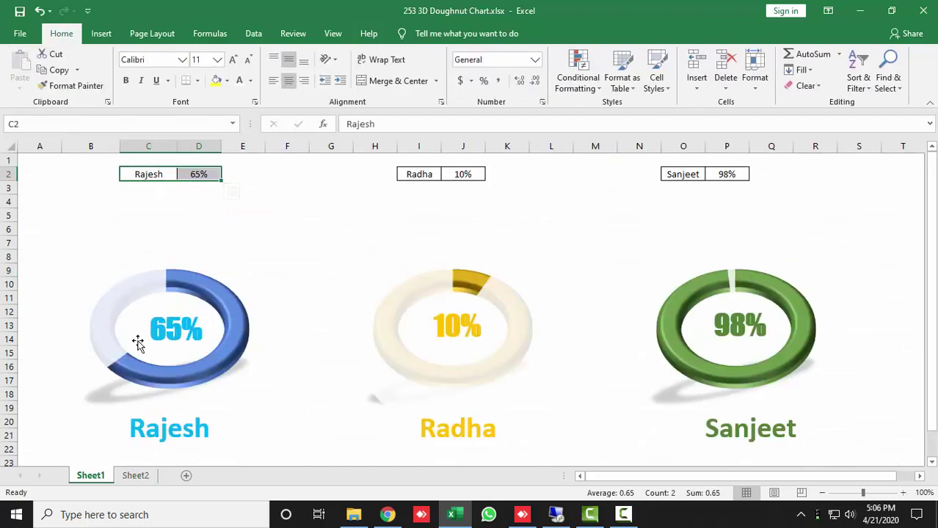
On Sheet2, enter =100%-E2 in F2 so it shows the remaining 35%.
{"action": "left_click", "coordinate": [140, 477]}
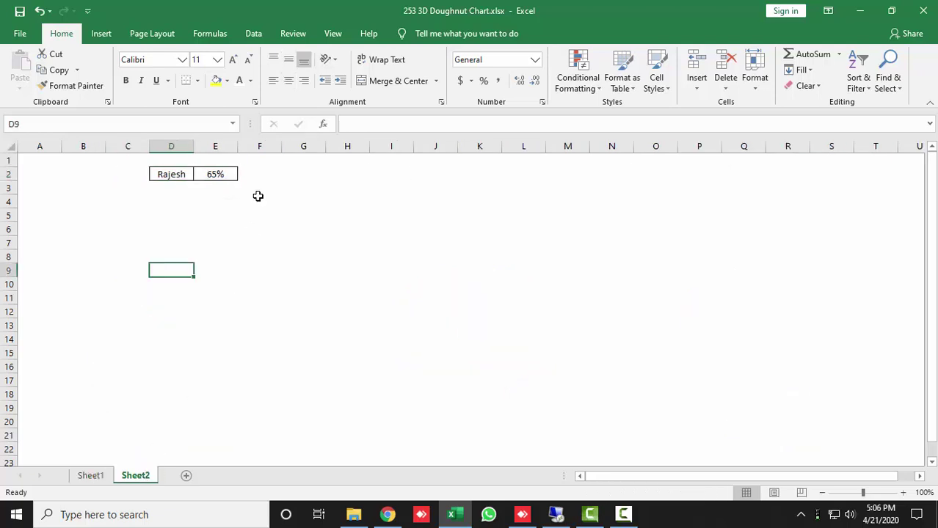
{"action": "left_click", "coordinate": [251, 174]}
{"action": "type", "text": "="}
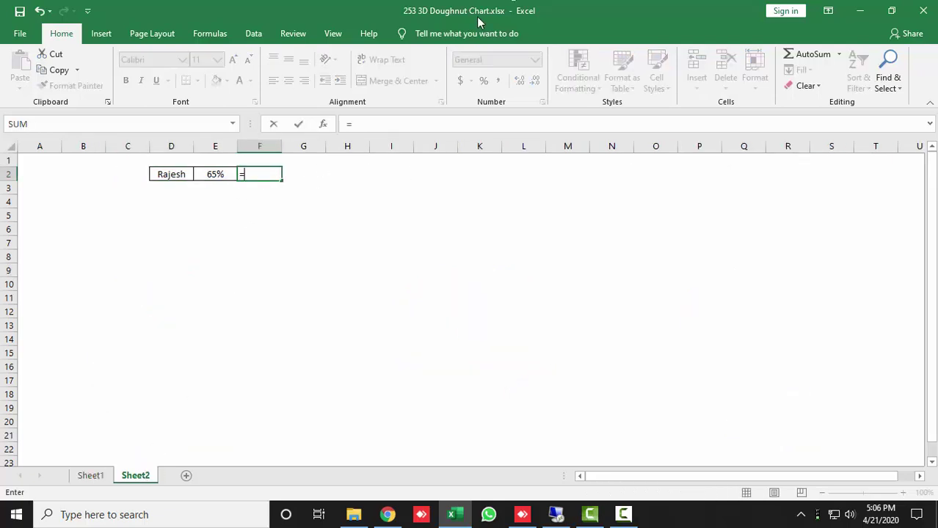
{"action": "type", "text": "1-"}
{"action": "key", "text": "Left"}
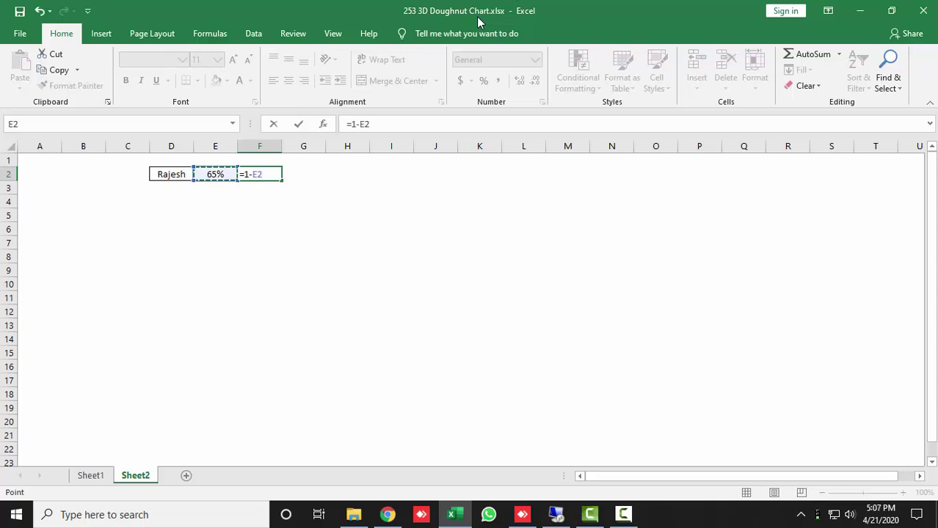
{"action": "key", "text": "Return"}
{"action": "key", "text": "Up"}
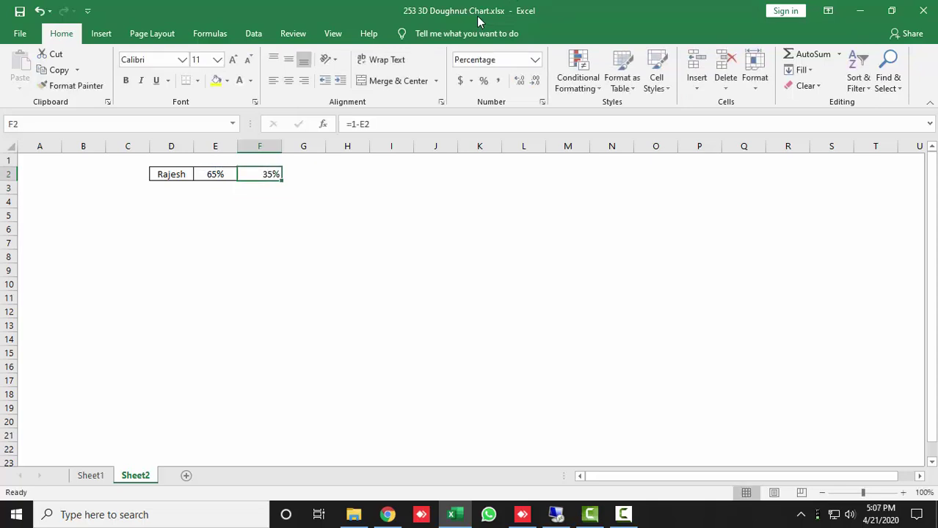
{"action": "type", "text": "=10"}
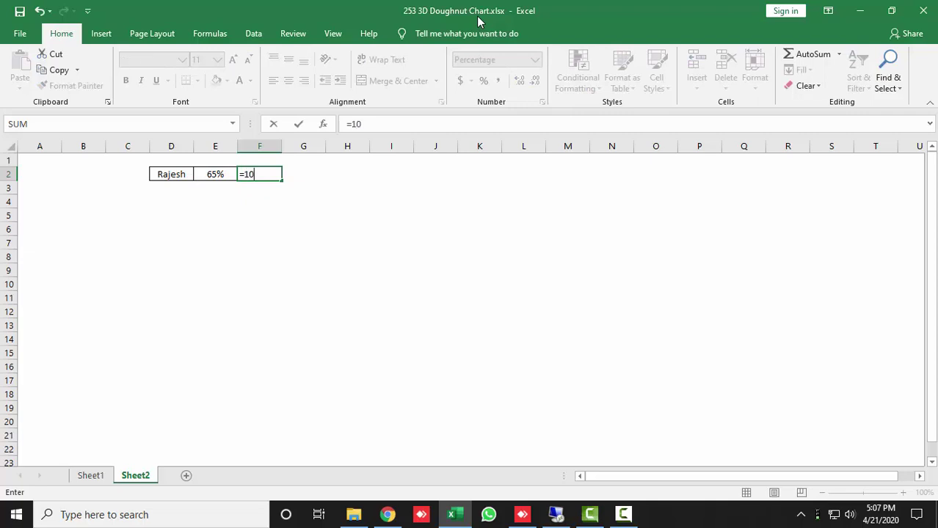
{"action": "type", "text": "0%-E2"}
{"action": "key", "text": "Return"}
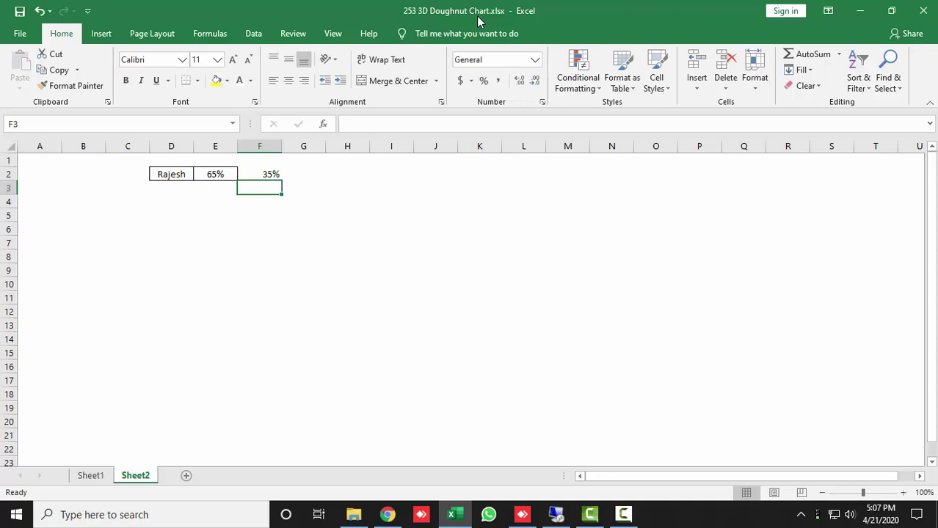
Move the active cell over to D6.
{"action": "key", "text": "Left"}
{"action": "key", "text": "Left"}
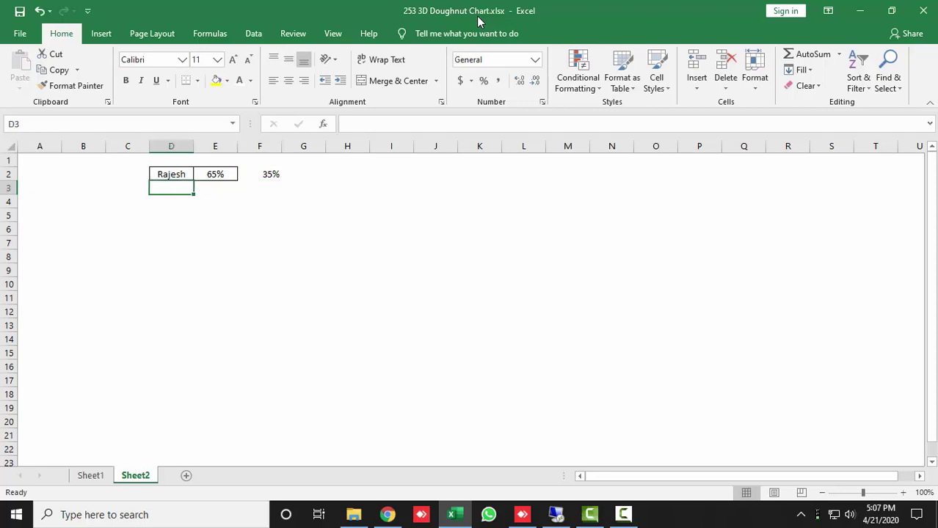
{"action": "key", "text": "Left"}
{"action": "key", "text": "Left"}
{"action": "key", "text": "Down"}
{"action": "key", "text": "Down"}
{"action": "key", "text": "Right"}
{"action": "key", "text": "Right"}
{"action": "key", "text": "Down"}
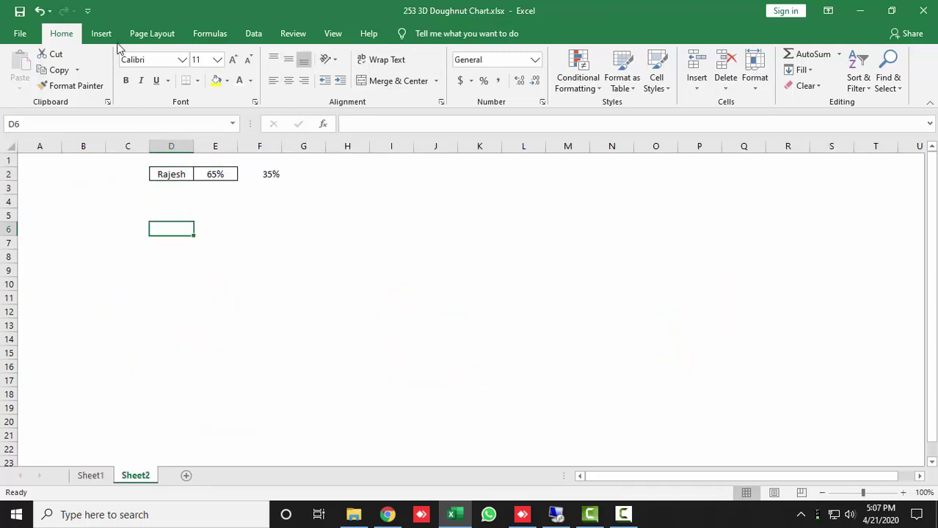
Draw a Circle: Hollow shape from Insert > Shapes below the data.
{"action": "left_click", "coordinate": [101, 35]}
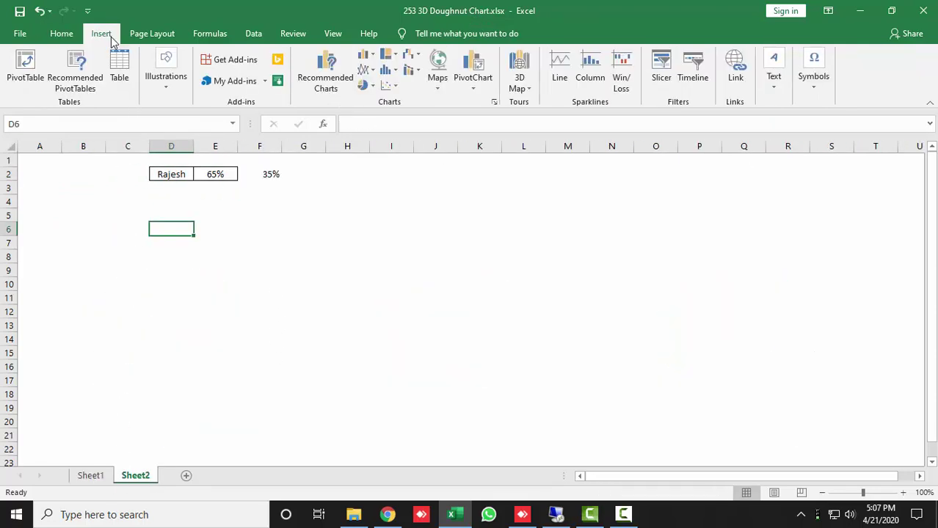
{"action": "left_click", "coordinate": [365, 86]}
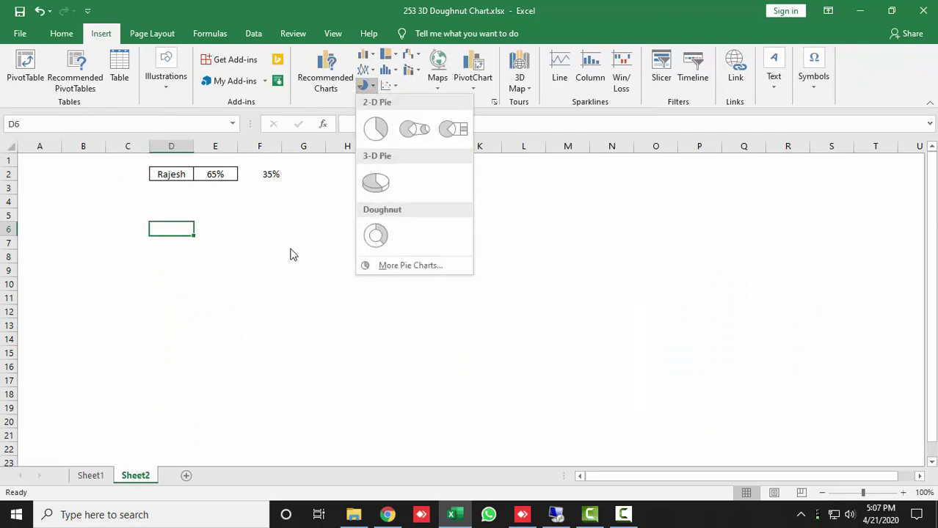
{"action": "left_click", "coordinate": [249, 245]}
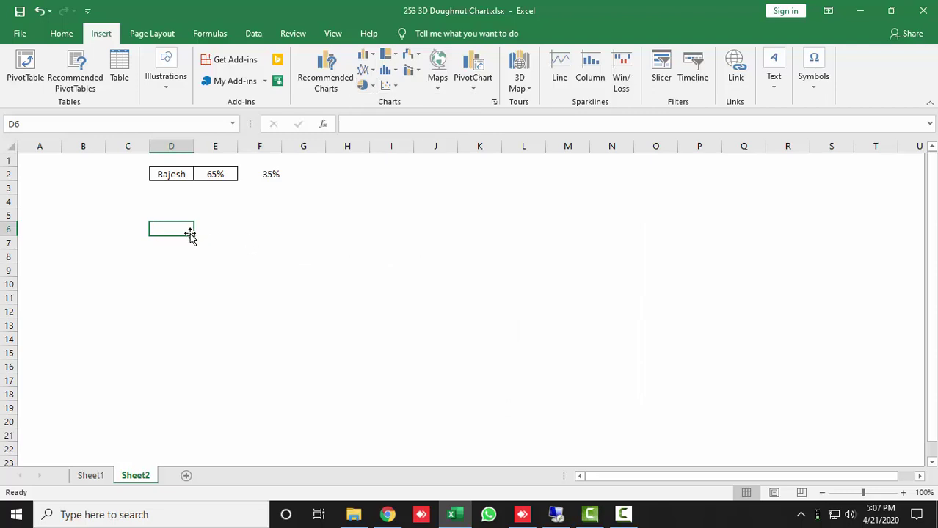
{"action": "left_click", "coordinate": [162, 93]}
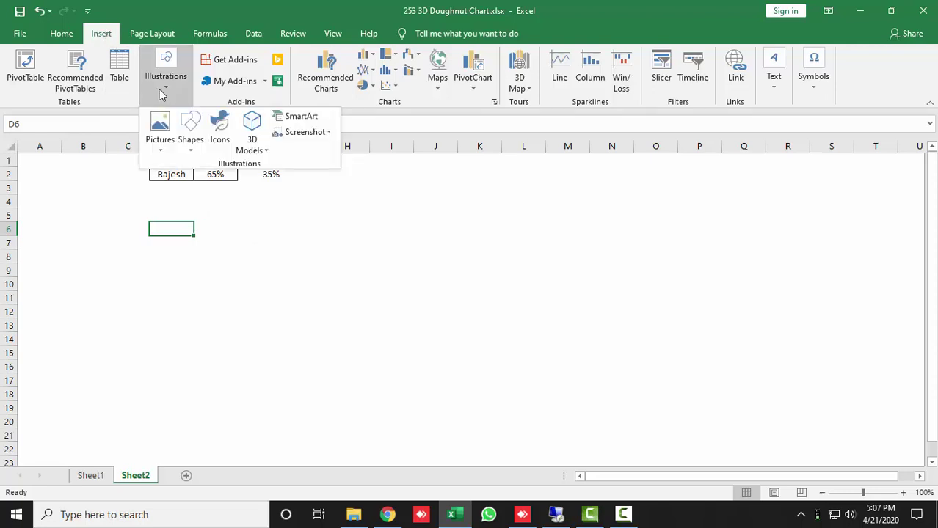
{"action": "left_click", "coordinate": [191, 143]}
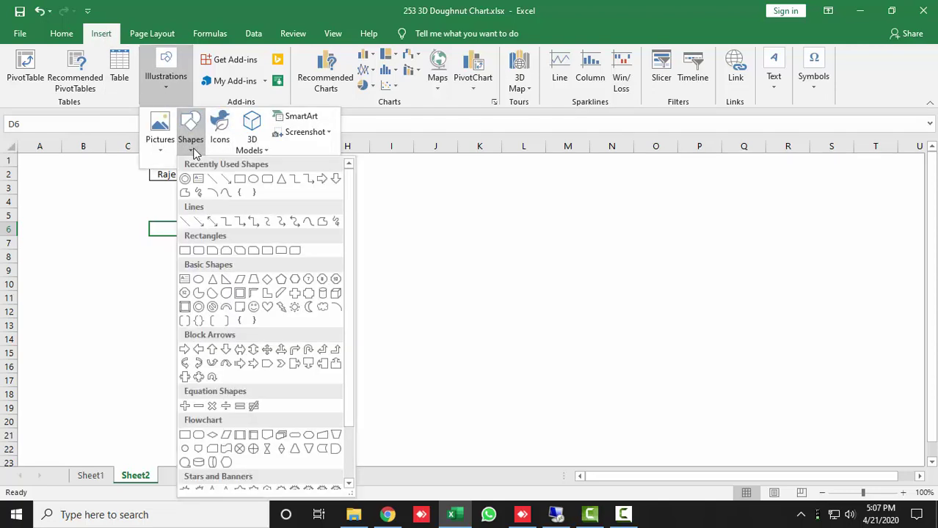
{"action": "left_click", "coordinate": [199, 308]}
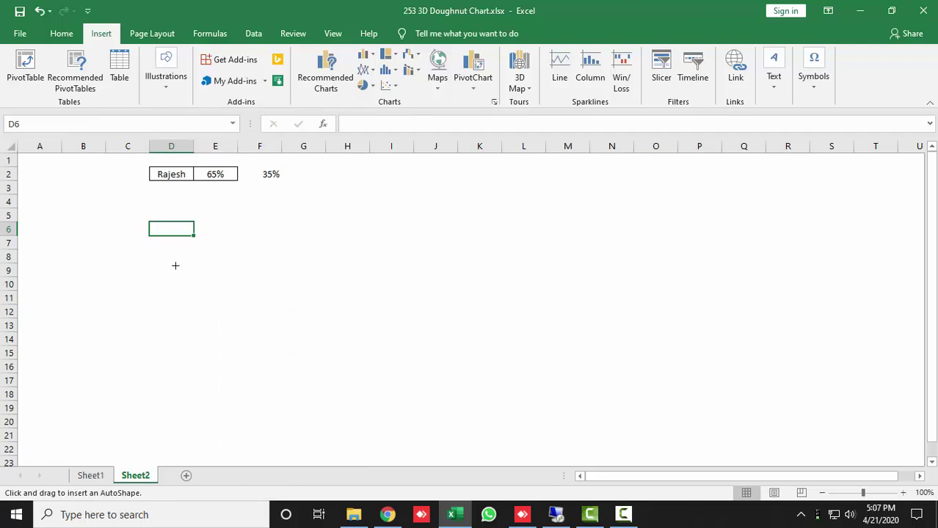
{"action": "left_click_drag", "start_coordinate": [175, 265], "coordinate": [330, 391]}
Widen the ring's hole with the yellow handle and position it under the data.
{"action": "left_click_drag", "start_coordinate": [251, 290], "coordinate": [230, 242]}
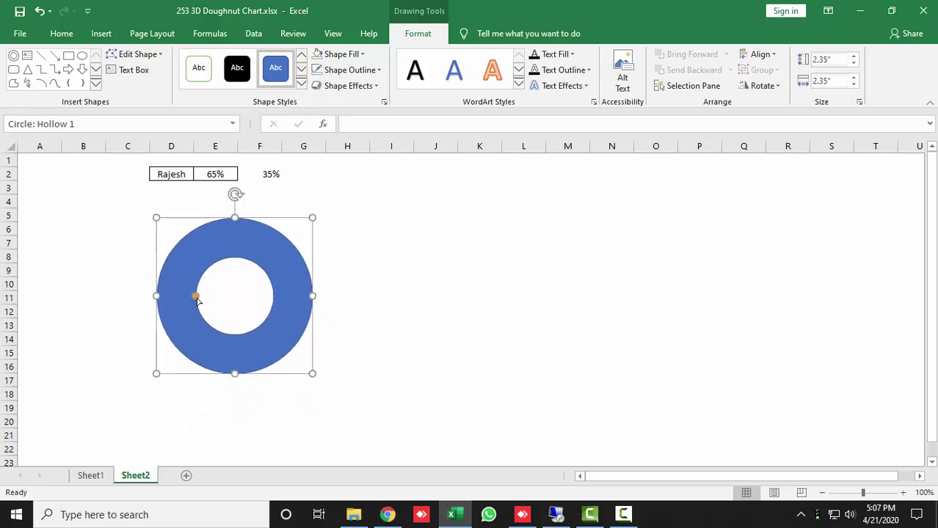
{"action": "left_click_drag", "start_coordinate": [195, 297], "coordinate": [184, 304]}
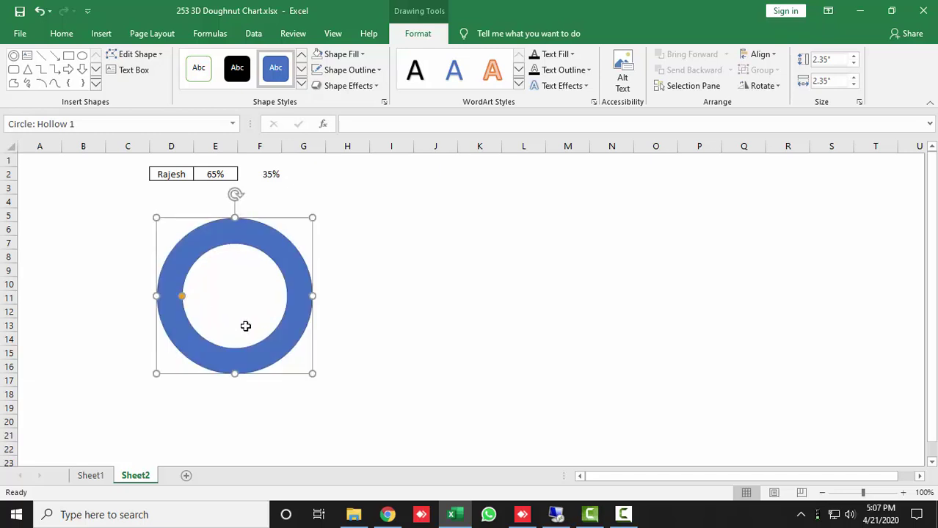
{"action": "left_click", "coordinate": [427, 329]}
{"action": "left_click_drag", "start_coordinate": [236, 248], "coordinate": [232, 266]}
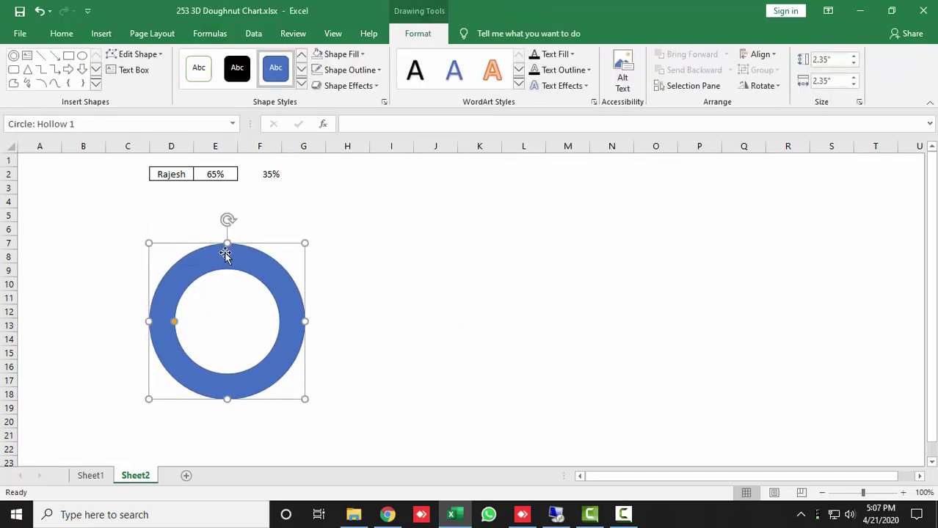
{"action": "left_click", "coordinate": [396, 284]}
{"action": "left_click", "coordinate": [256, 266]}
Apply the Isometric: Top Up 3-D rotation preset to the ring via Format Shape.
{"action": "right_click", "coordinate": [256, 265]}
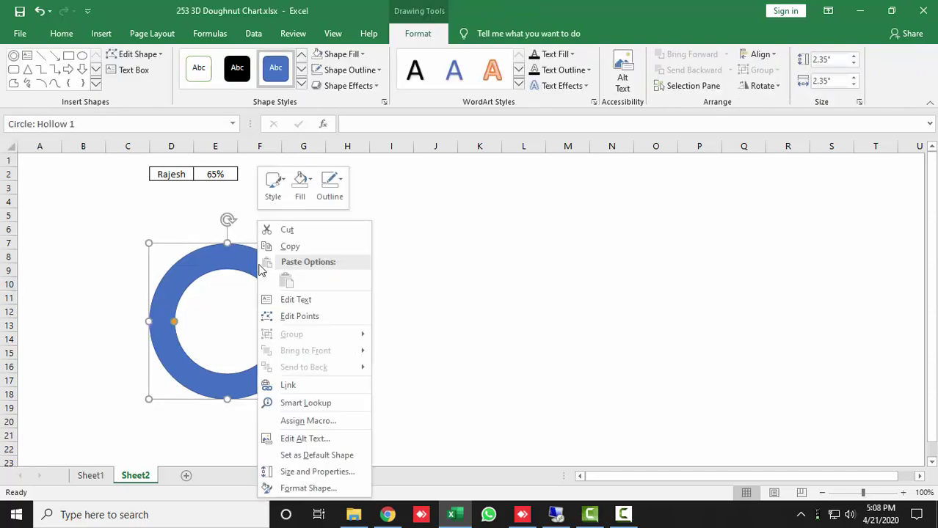
{"action": "left_click", "coordinate": [342, 487]}
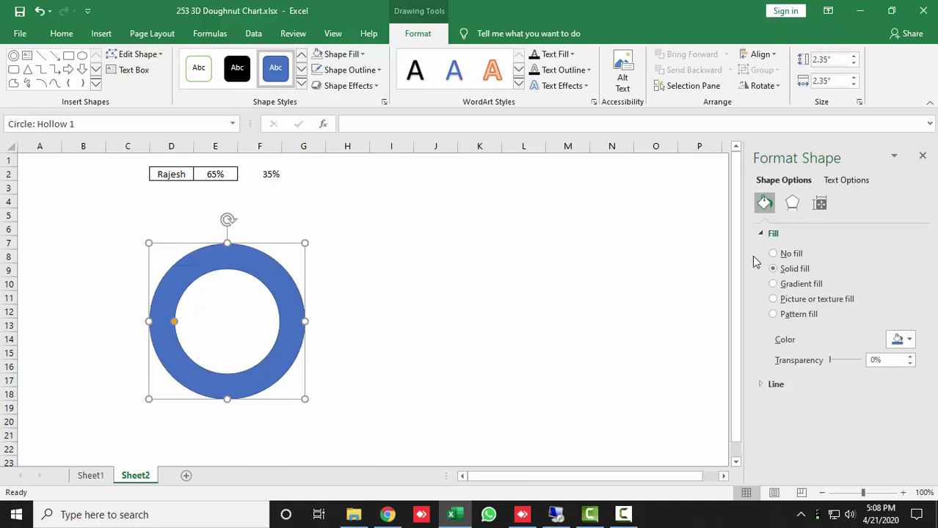
{"action": "left_click", "coordinate": [793, 205]}
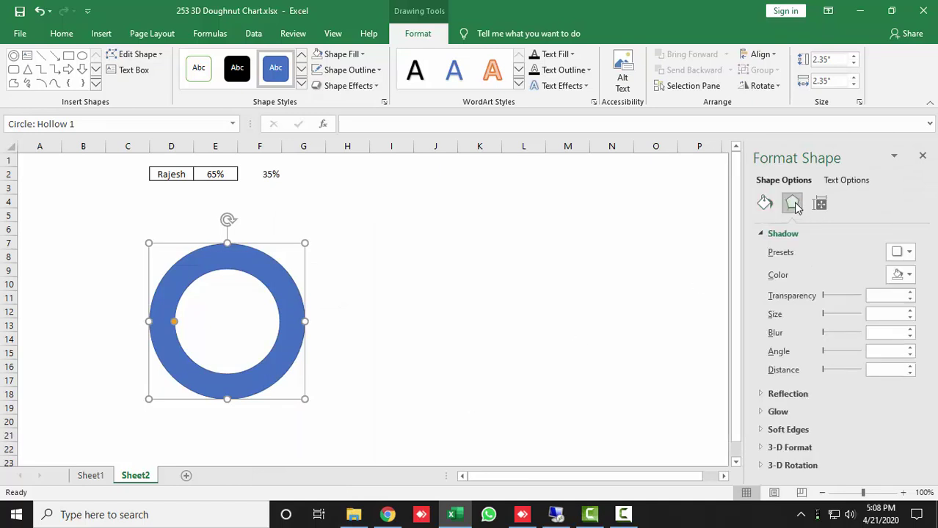
{"action": "left_click", "coordinate": [766, 233]}
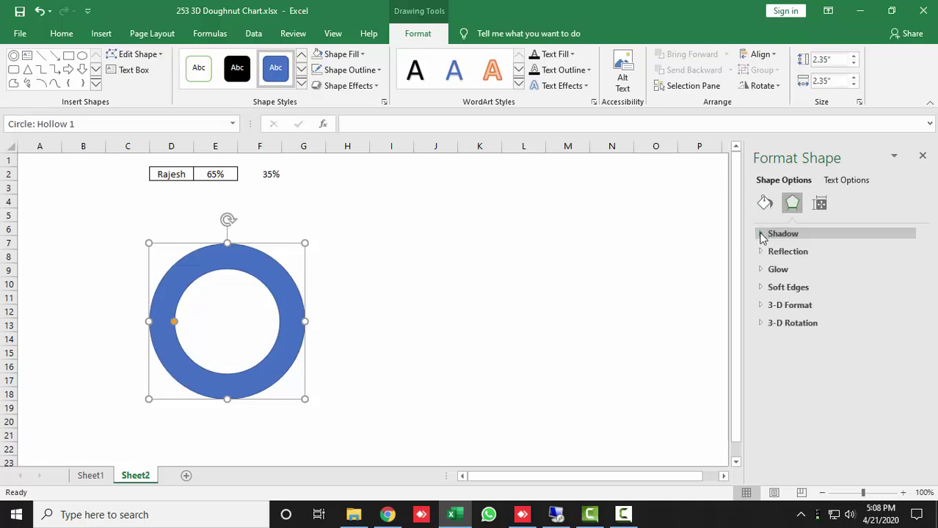
{"action": "left_click", "coordinate": [760, 328]}
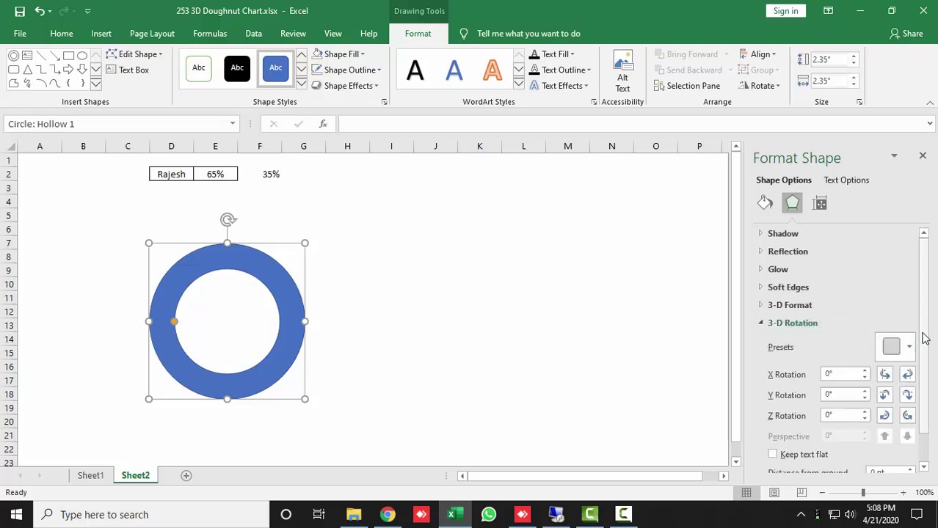
{"action": "left_click_drag", "start_coordinate": [923, 336], "coordinate": [923, 367]}
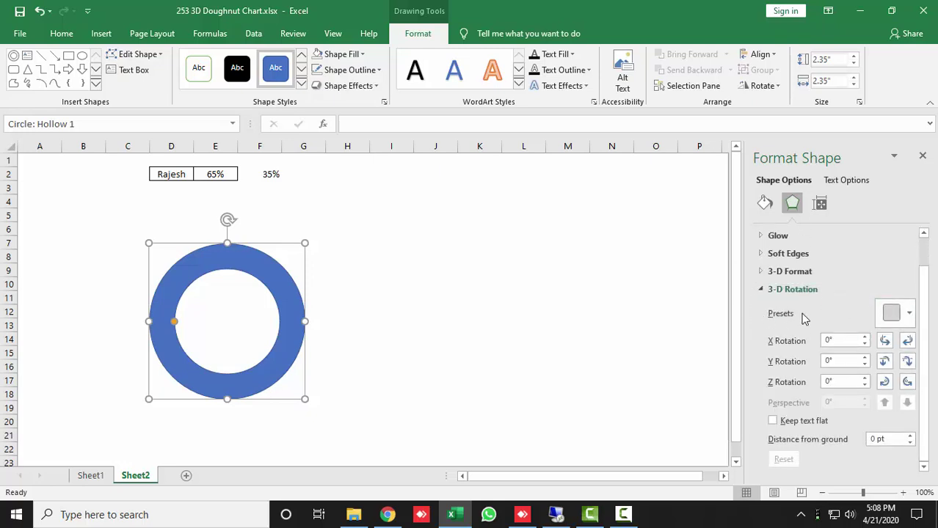
{"action": "left_click", "coordinate": [895, 323]}
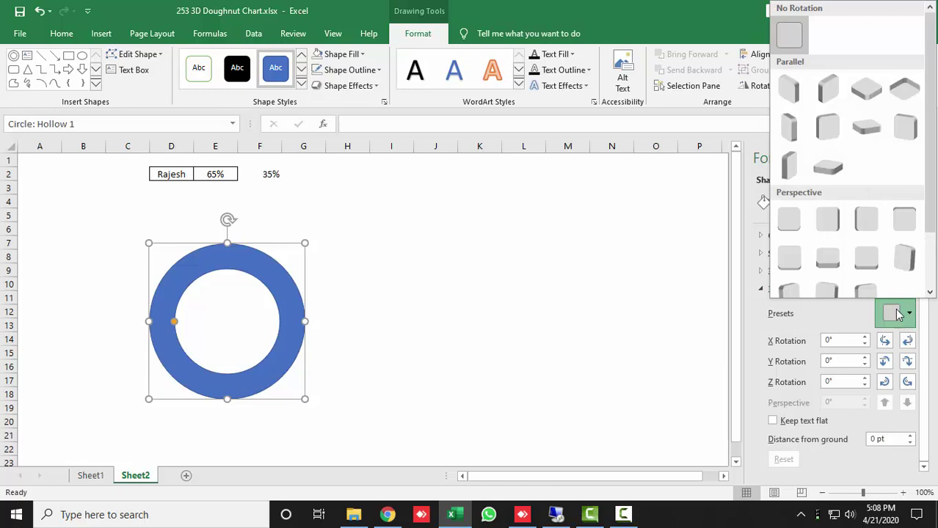
{"action": "left_click", "coordinate": [869, 95]}
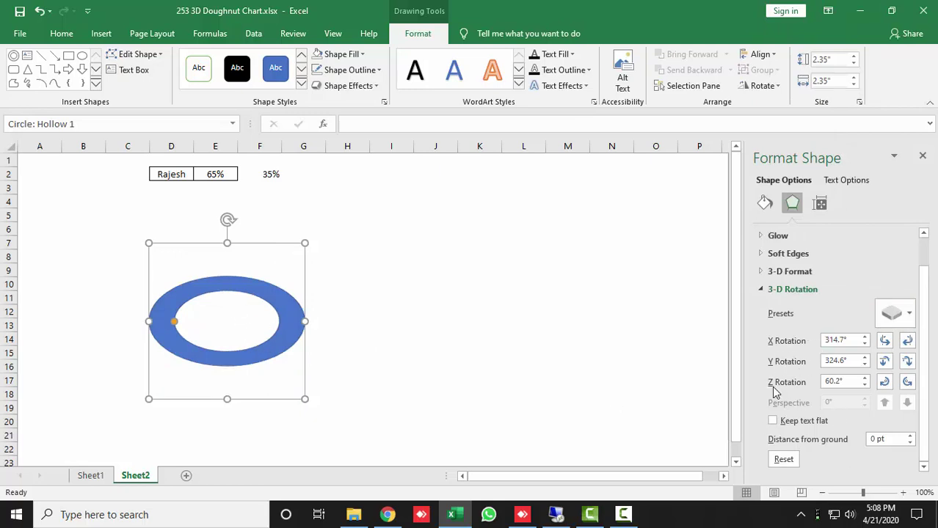
Adjust the ring's rotation to X 340°, Y 320° and Z 30°.
{"action": "left_click", "coordinate": [853, 341]}
{"action": "left_click", "coordinate": [865, 338]}
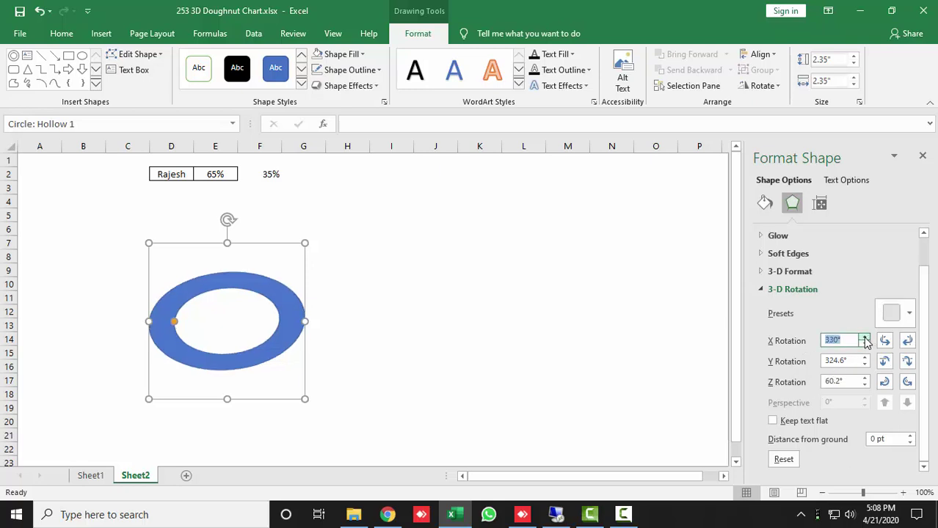
{"action": "left_click", "coordinate": [865, 338]}
{"action": "left_click", "coordinate": [865, 339]}
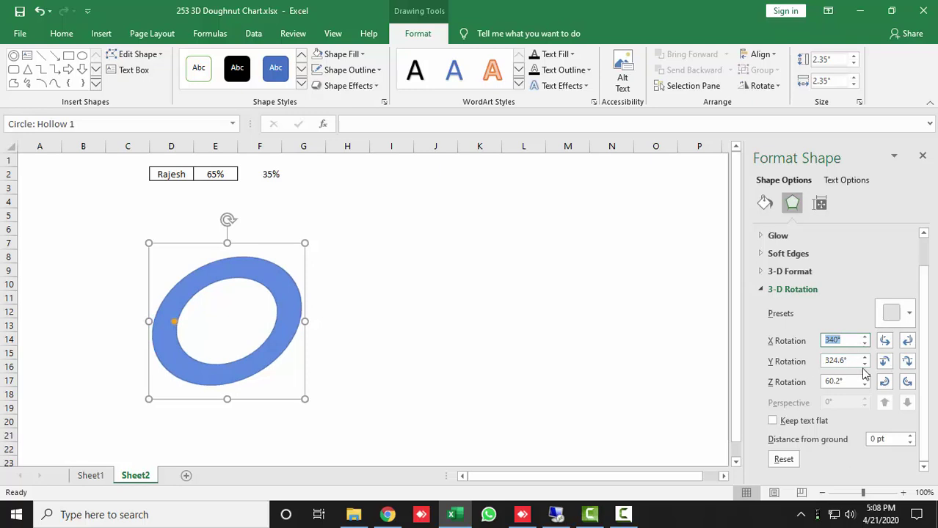
{"action": "left_click", "coordinate": [865, 365]}
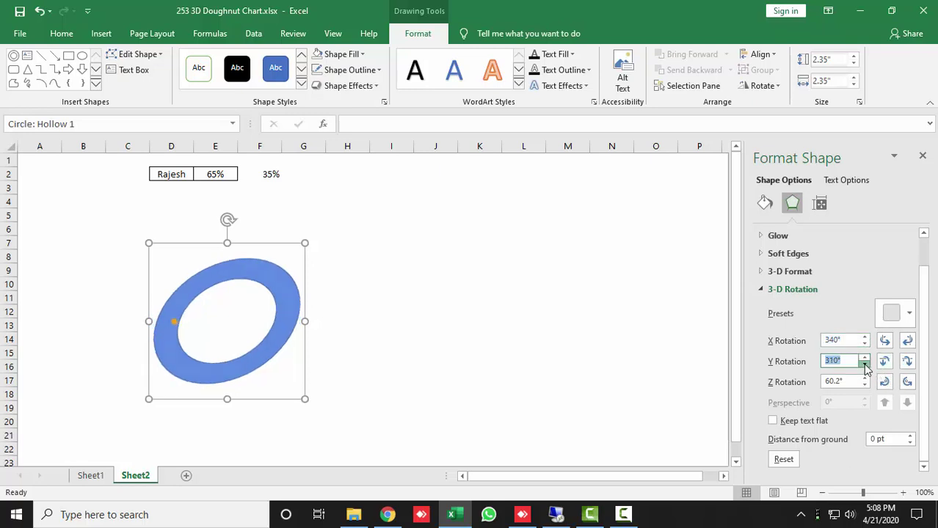
{"action": "left_click", "coordinate": [865, 364]}
{"action": "left_click", "coordinate": [866, 358]}
{"action": "left_click", "coordinate": [865, 386]}
{"action": "left_click", "coordinate": [865, 385]}
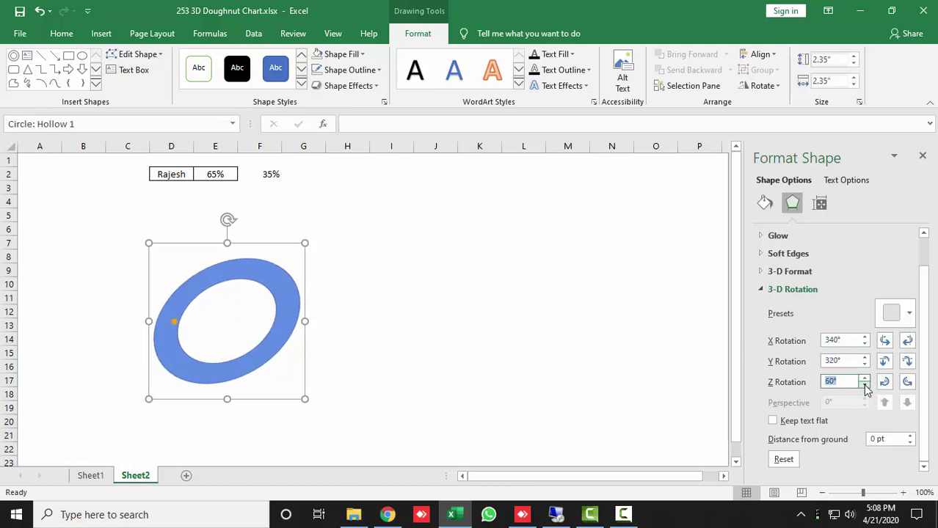
{"action": "left_click", "coordinate": [865, 386]}
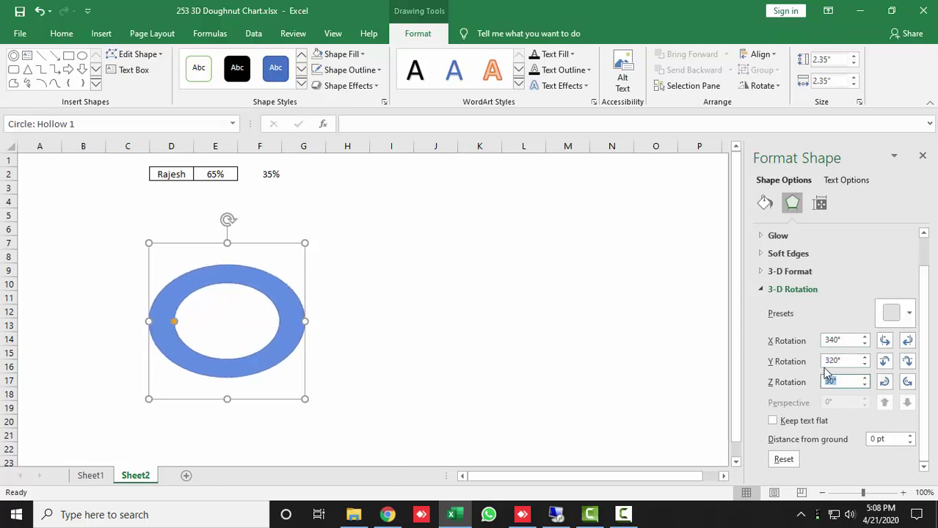
{"action": "left_click", "coordinate": [766, 292]}
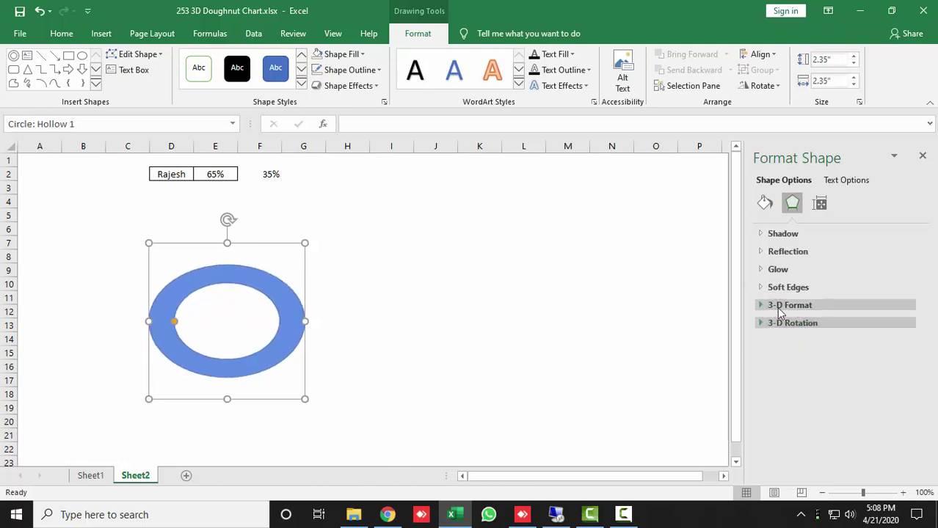
Apply a Slant top bevel (13 × 6 pt) and set the depth size to 7 pt.
{"action": "left_click", "coordinate": [762, 308]}
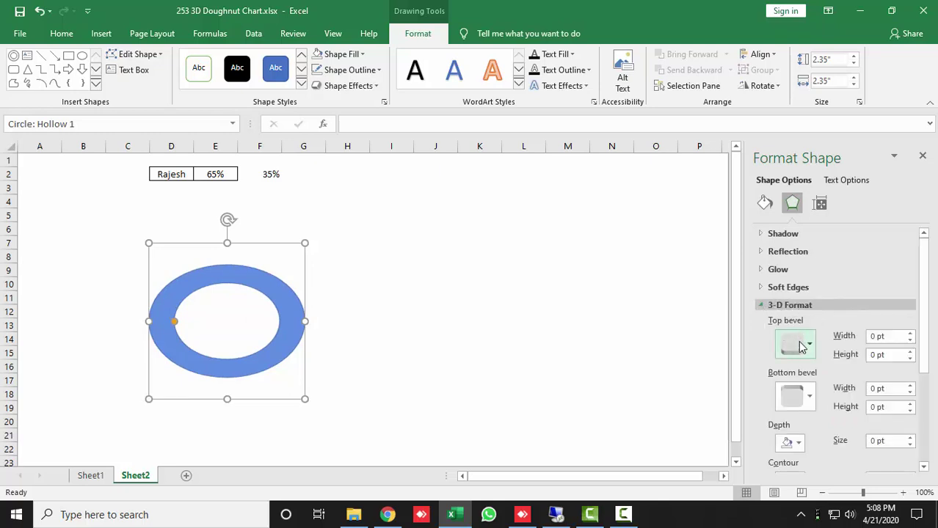
{"action": "left_click", "coordinate": [801, 343]}
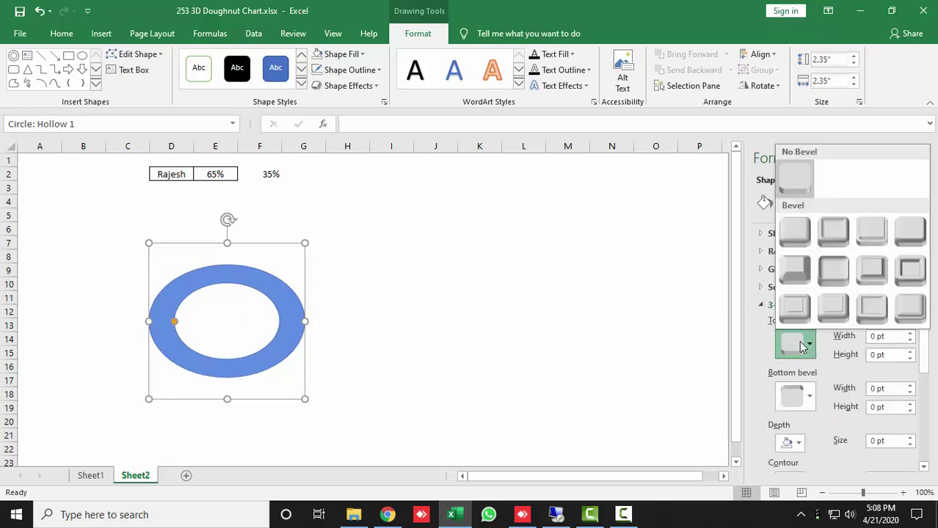
{"action": "left_click", "coordinate": [904, 237]}
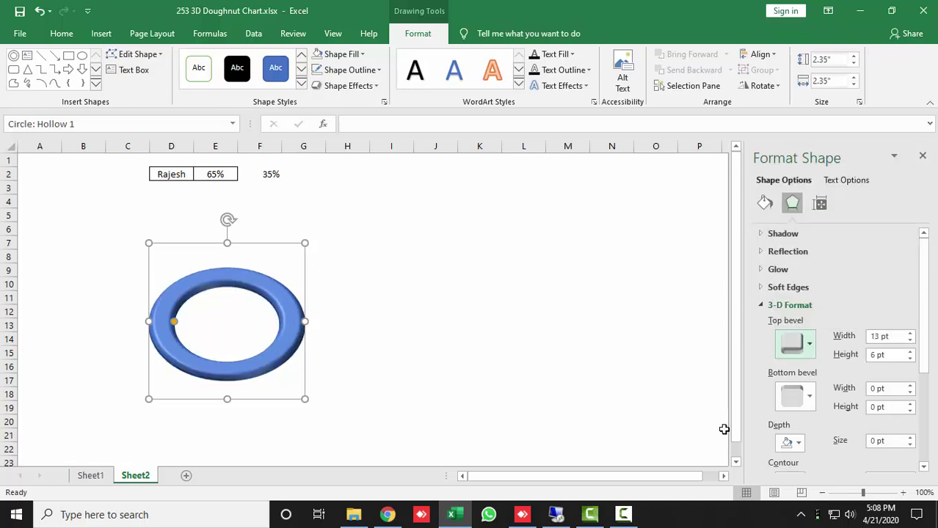
{"action": "triple_click", "coordinate": [891, 441]}
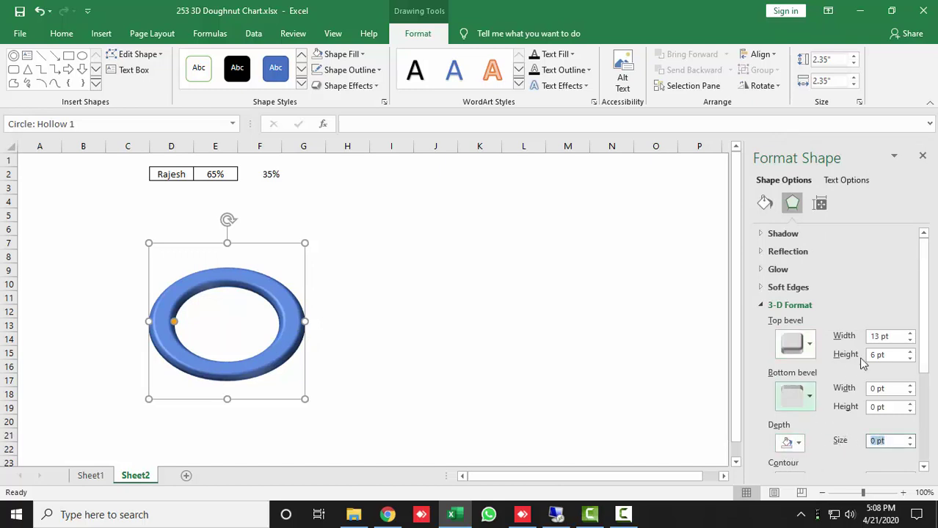
{"action": "type", "text": "7"}
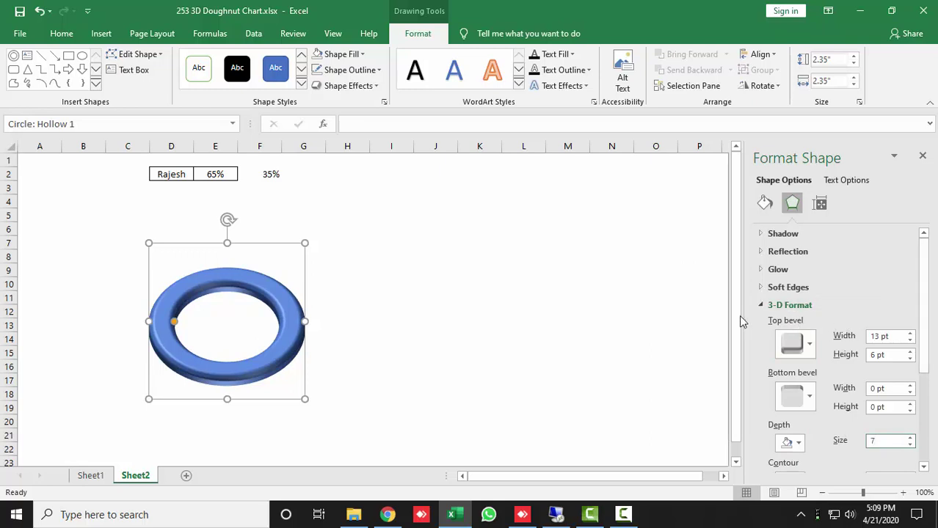
{"action": "left_click", "coordinate": [763, 306]}
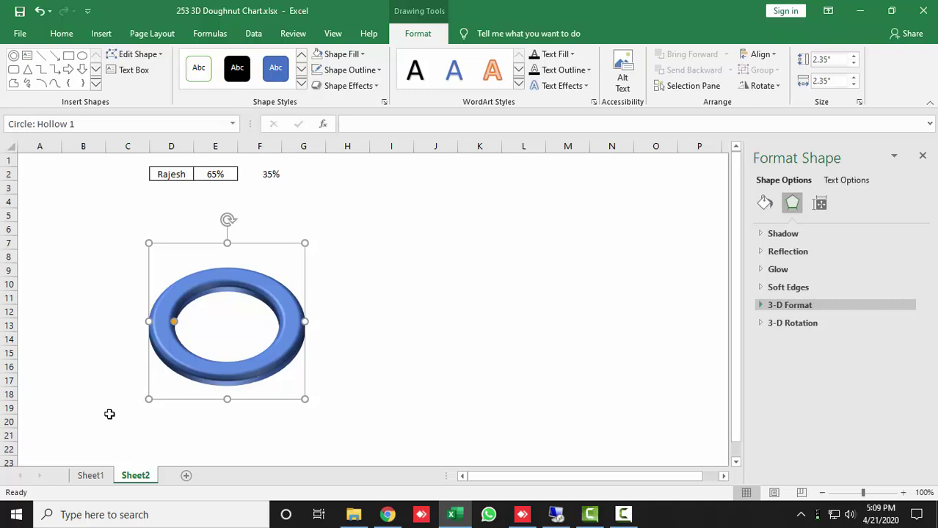
Apply the Perspective: Upper Left shadow preset to the ring and close Format Shape.
{"action": "left_click", "coordinate": [763, 238]}
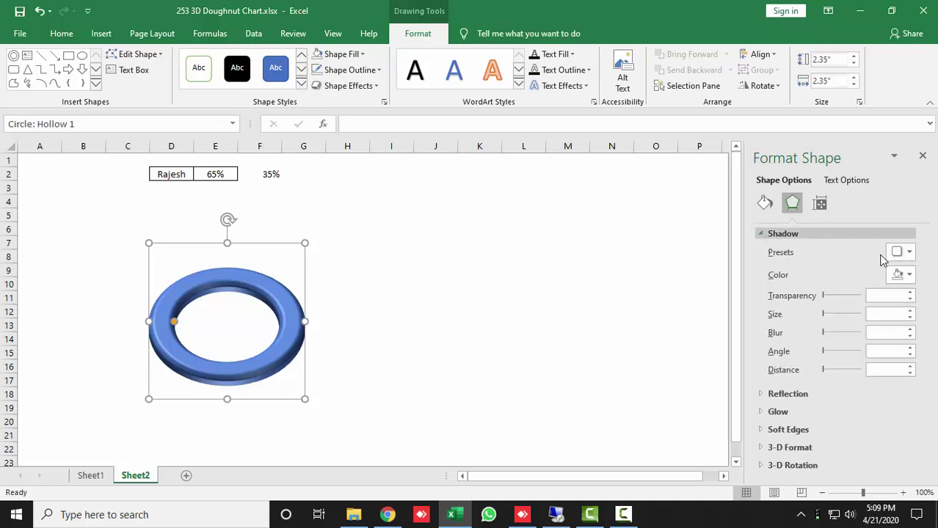
{"action": "left_click", "coordinate": [904, 252]}
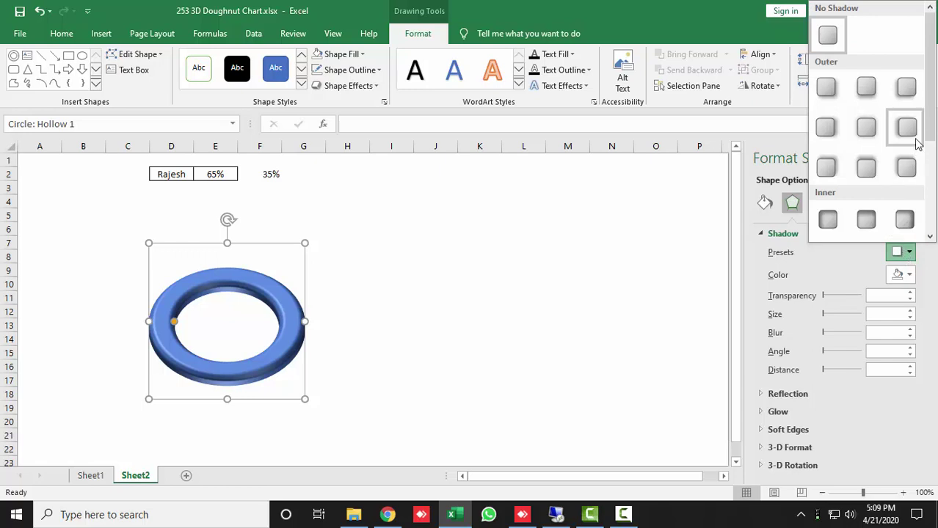
{"action": "left_click_drag", "start_coordinate": [933, 132], "coordinate": [934, 228]}
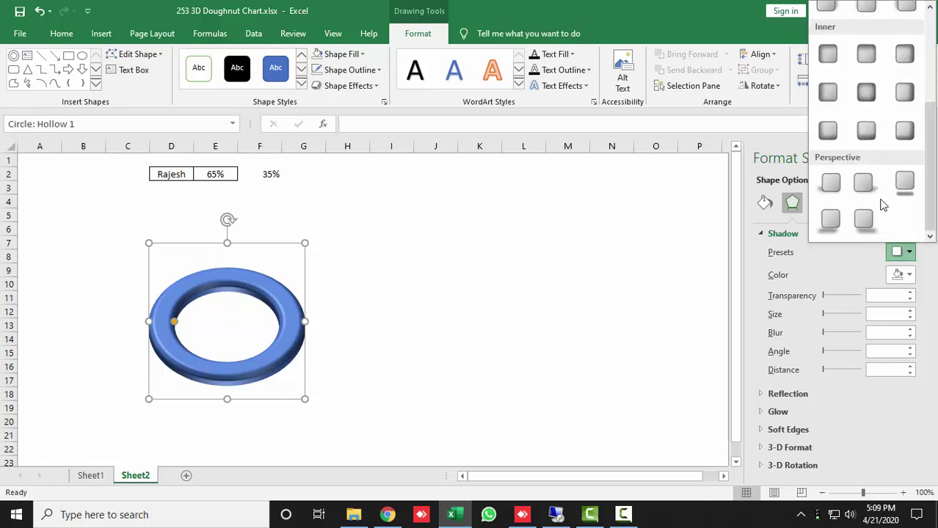
{"action": "left_click", "coordinate": [832, 184]}
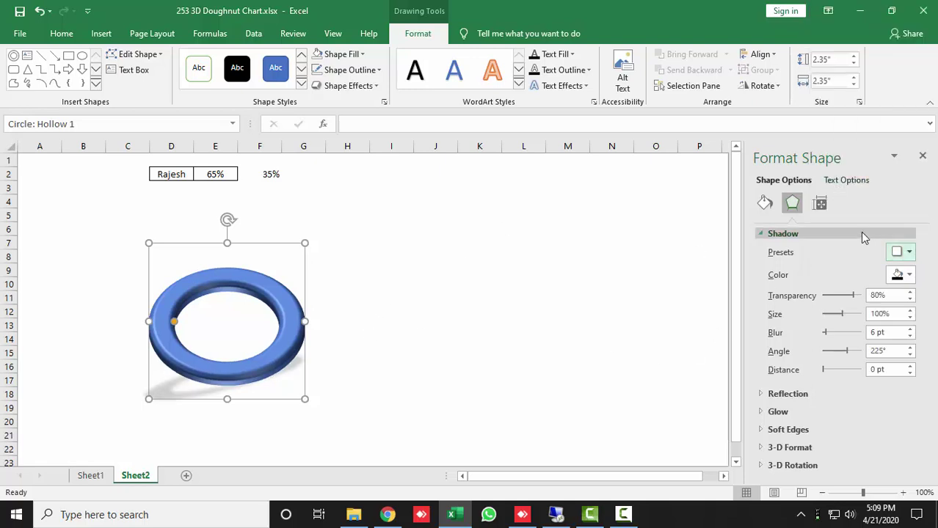
{"action": "left_click", "coordinate": [923, 159]}
{"action": "left_click", "coordinate": [360, 364]}
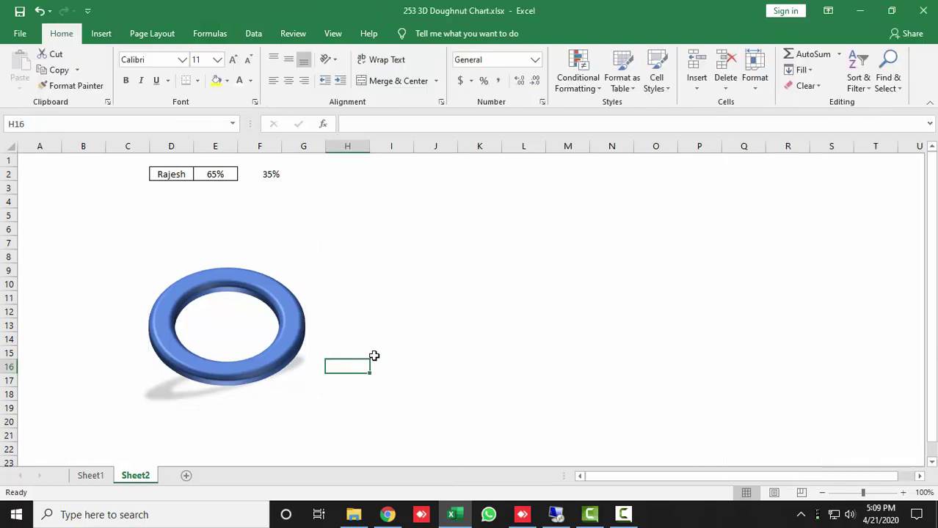
Set the ring's Shape Outline to No Outline.
{"action": "left_click", "coordinate": [234, 286]}
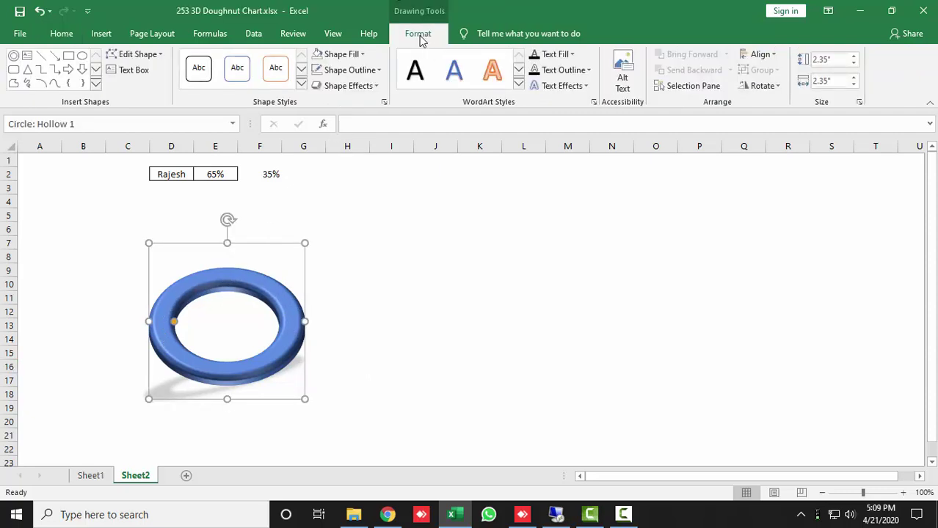
{"action": "left_click", "coordinate": [349, 70]}
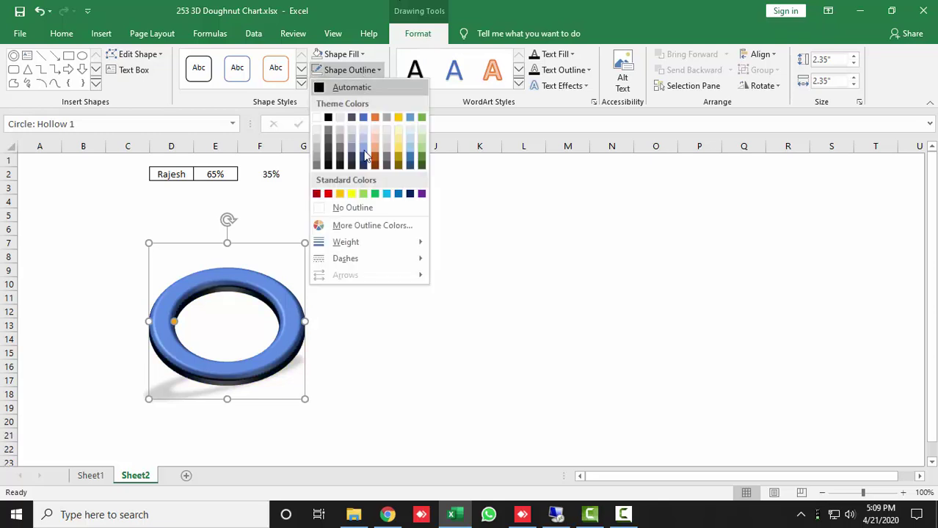
{"action": "left_click", "coordinate": [354, 209]}
{"action": "left_click", "coordinate": [349, 266]}
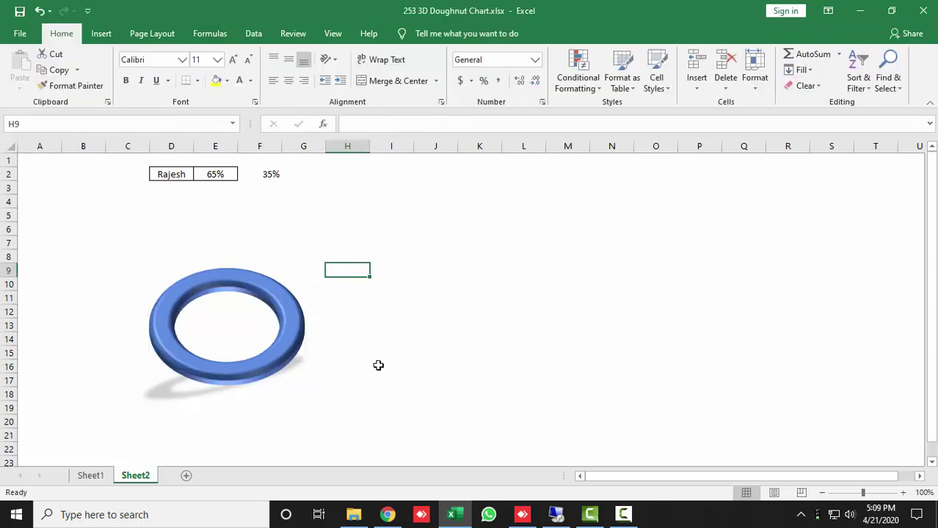
Drag the ring's corner handles outward to enlarge it to about 2.45 × 2.68 inches.
{"action": "left_click", "coordinate": [292, 317]}
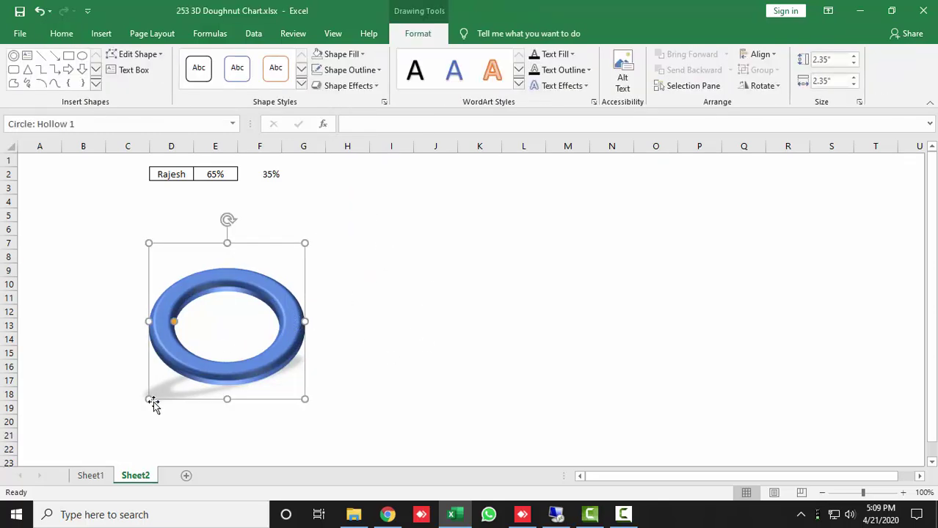
{"action": "left_click_drag", "start_coordinate": [147, 400], "coordinate": [128, 405]}
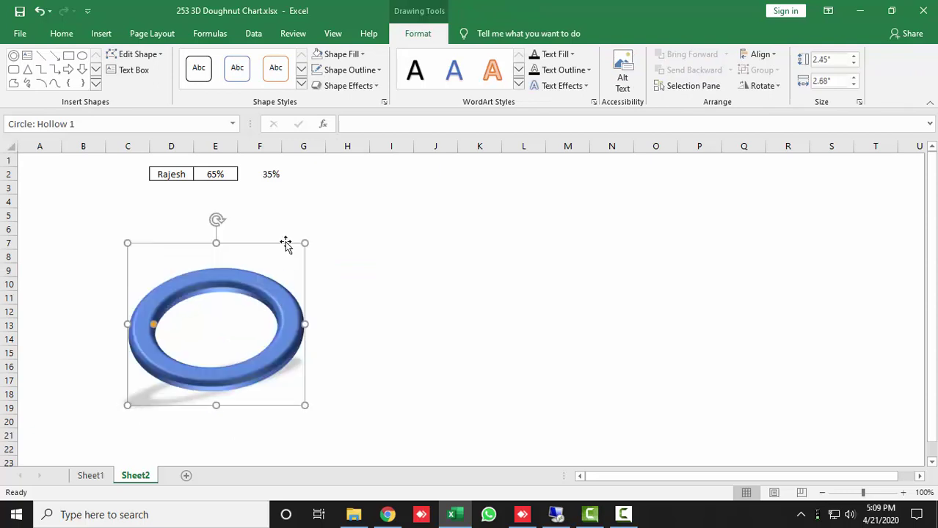
{"action": "left_click_drag", "start_coordinate": [305, 244], "coordinate": [309, 232]}
{"action": "left_click", "coordinate": [354, 287]}
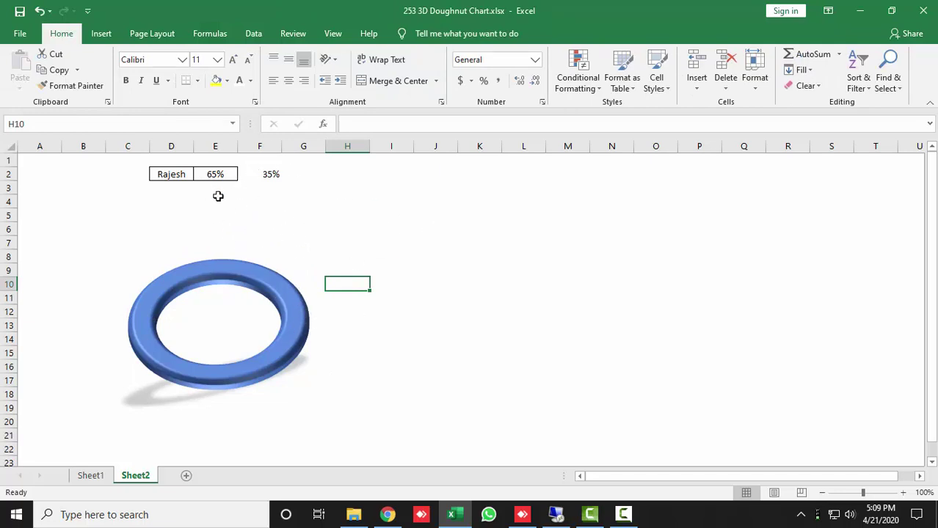
{"action": "left_click", "coordinate": [303, 227]}
{"action": "key", "text": "shift+Up"}
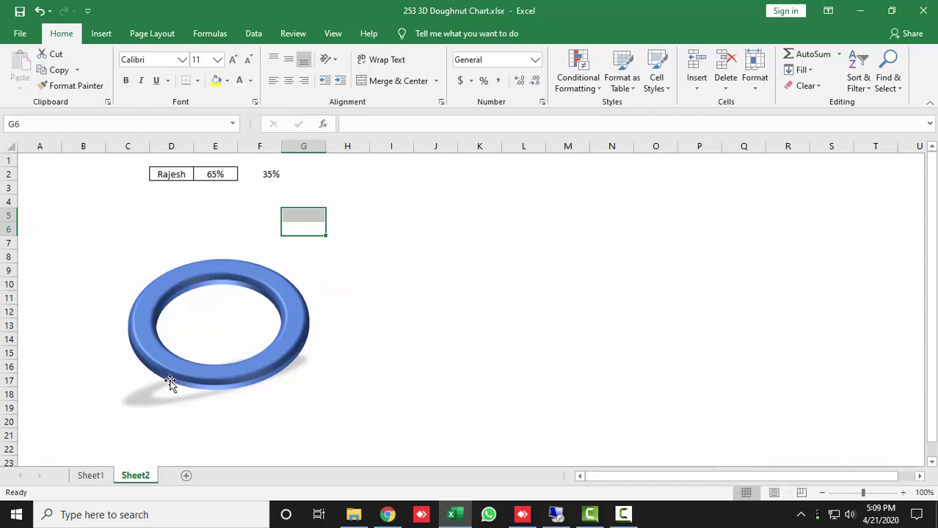
{"action": "left_click", "coordinate": [90, 476]}
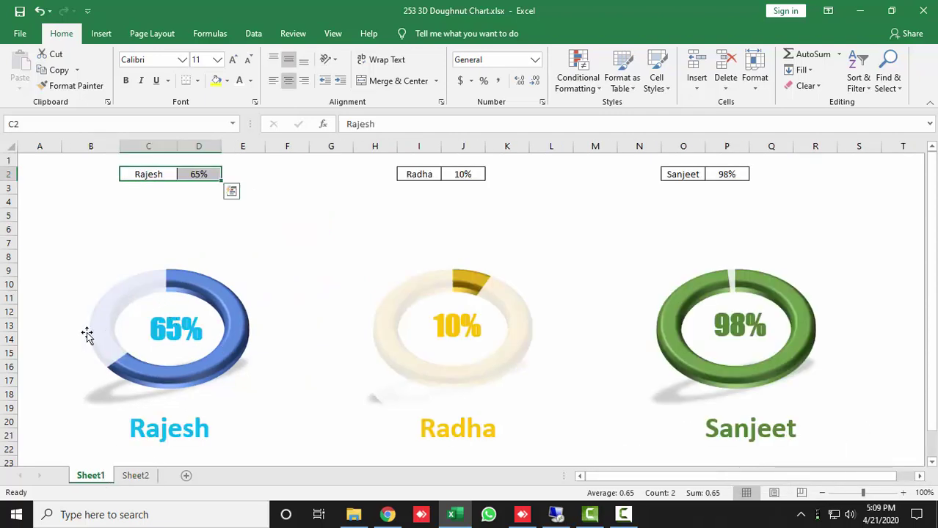
{"action": "left_click", "coordinate": [136, 476]}
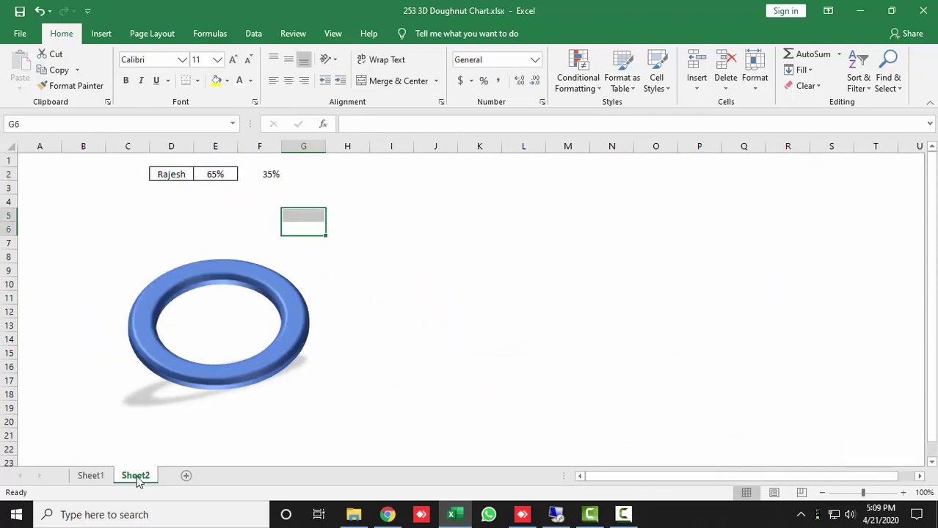
Insert a 2-D pie of E2:F2 beside the ring, then uncheck Chart Title and Legend.
{"action": "left_click_drag", "start_coordinate": [220, 174], "coordinate": [261, 175]}
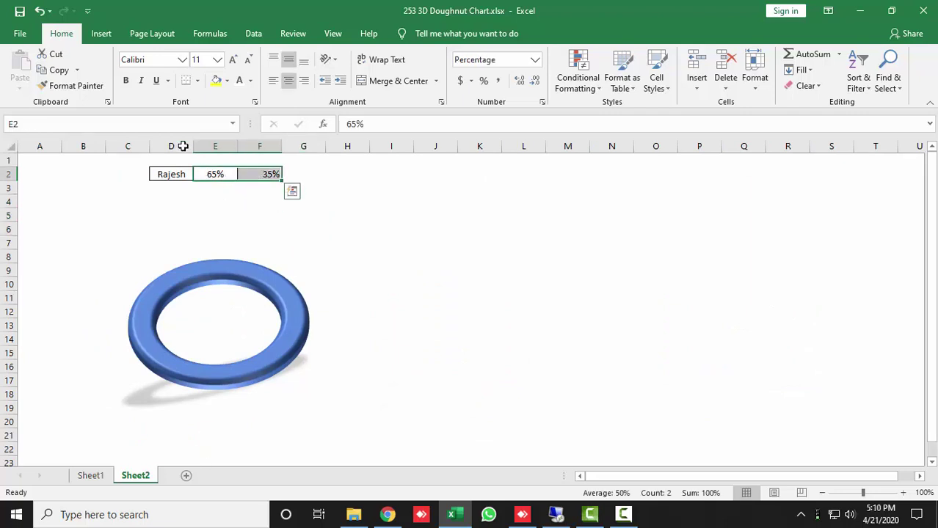
{"action": "left_click", "coordinate": [101, 33]}
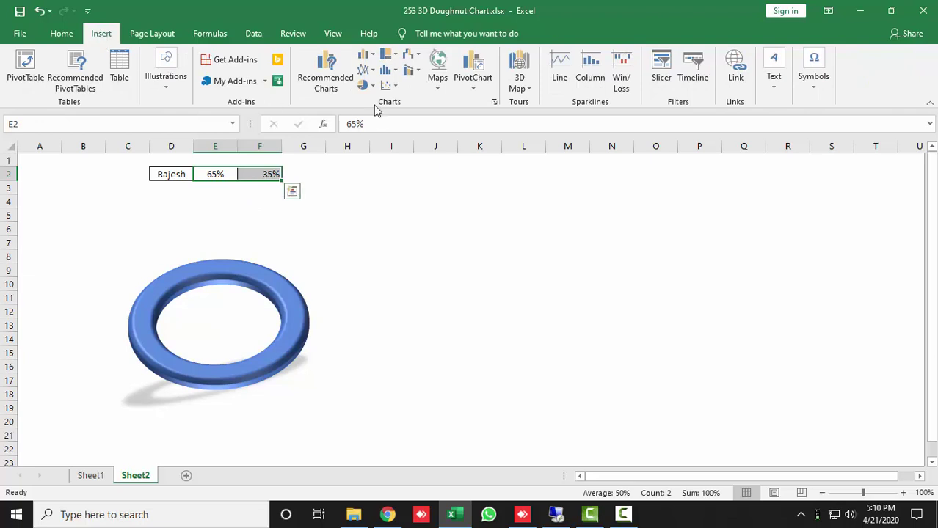
{"action": "left_click", "coordinate": [365, 85]}
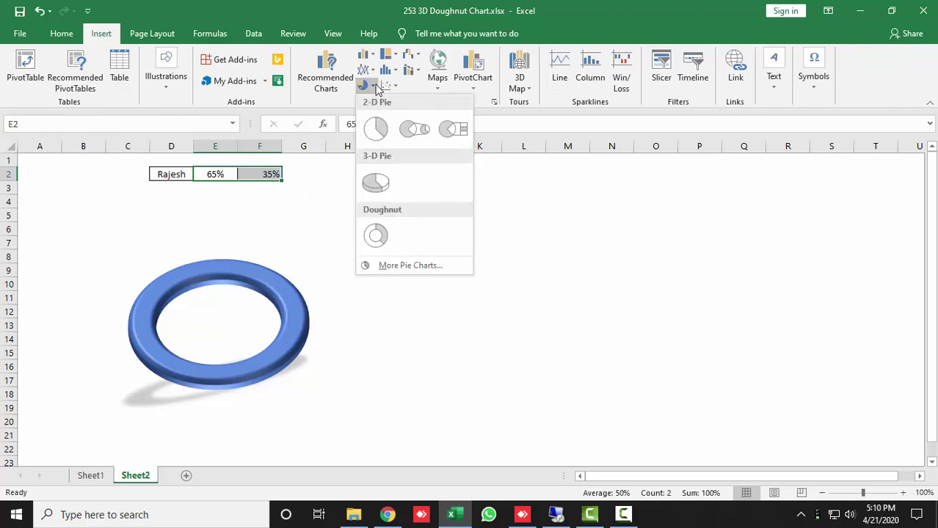
{"action": "left_click", "coordinate": [376, 139]}
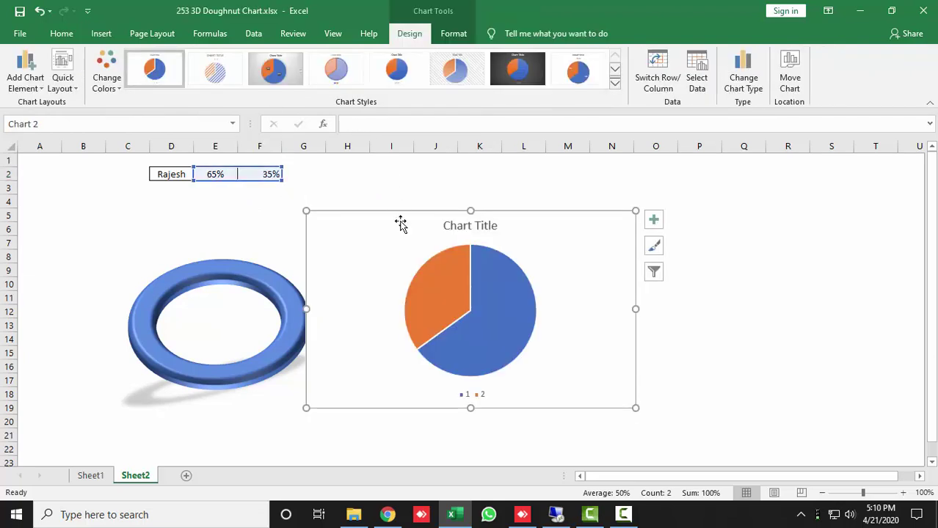
{"action": "left_click_drag", "start_coordinate": [400, 220], "coordinate": [446, 207]}
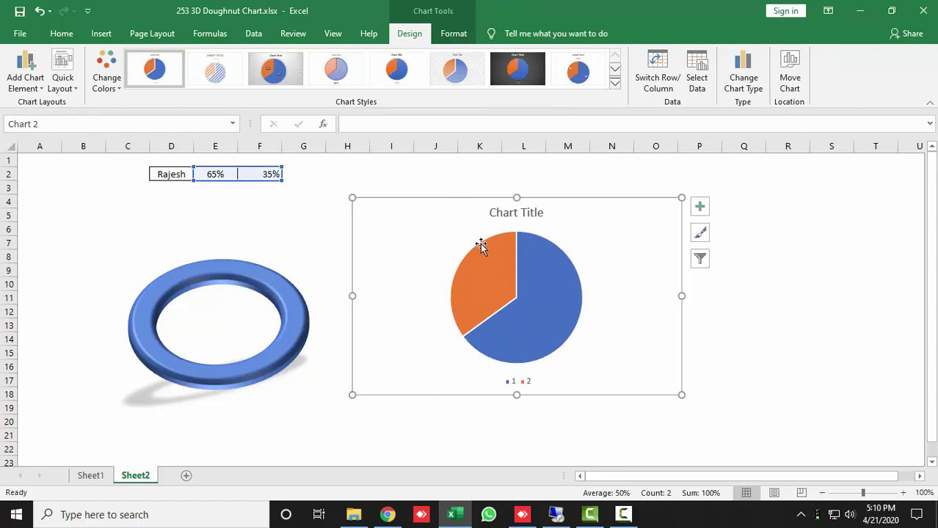
{"action": "left_click", "coordinate": [705, 210]}
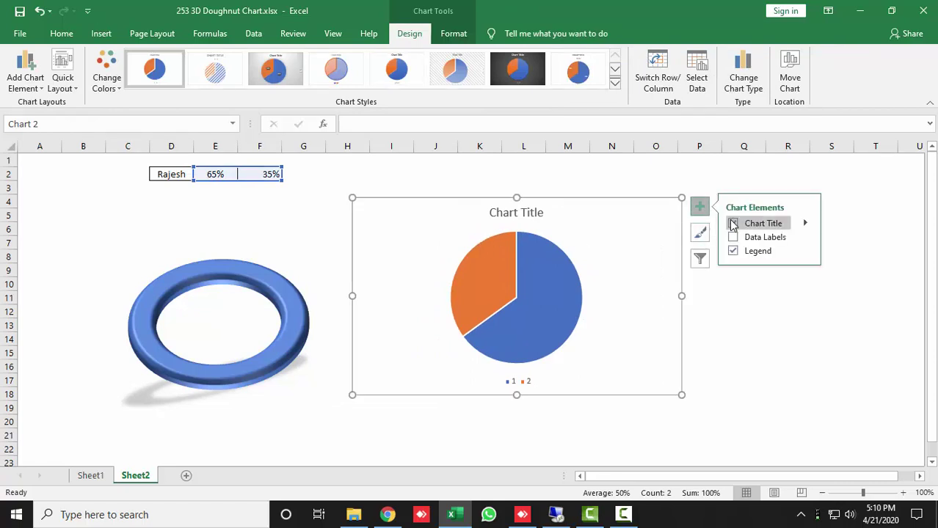
{"action": "left_click", "coordinate": [732, 224]}
{"action": "left_click", "coordinate": [733, 251]}
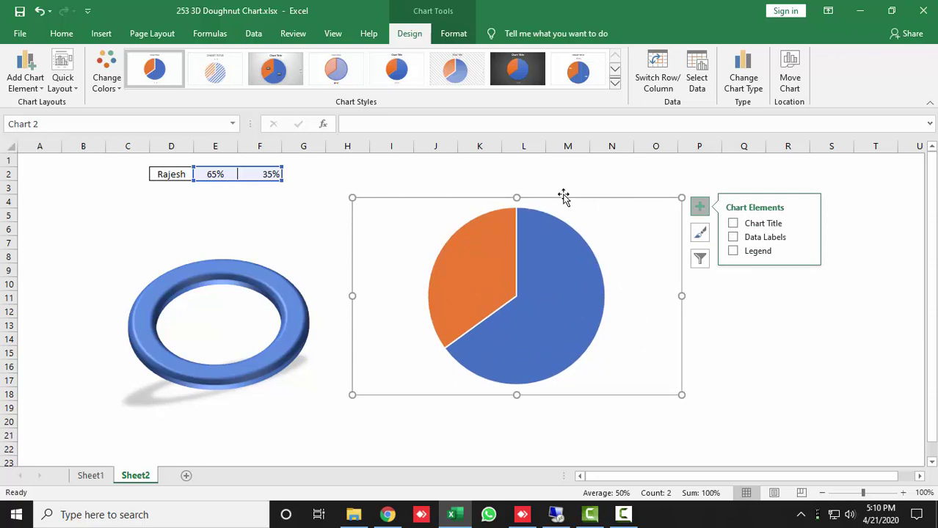
Give the pie's chart area No Fill and No Outline.
{"action": "left_click", "coordinate": [453, 34]}
{"action": "left_click", "coordinate": [395, 55]}
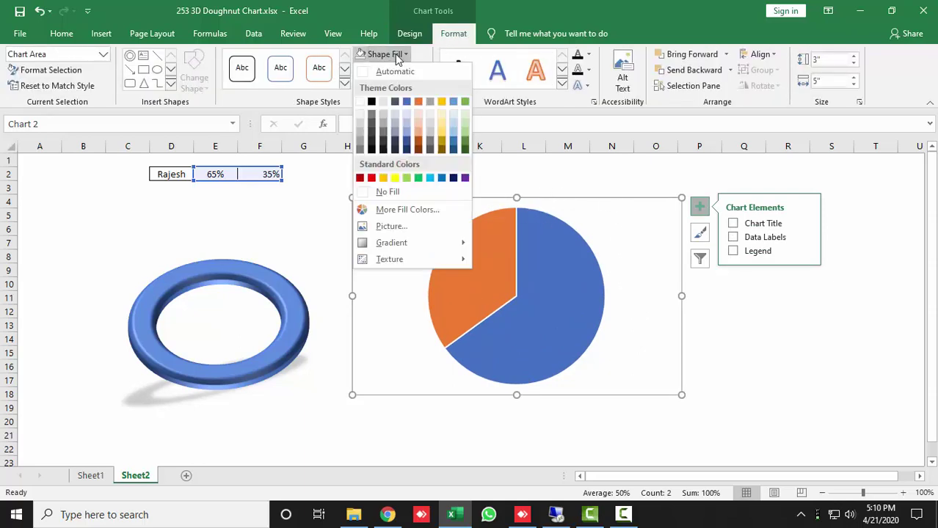
{"action": "left_click", "coordinate": [403, 194]}
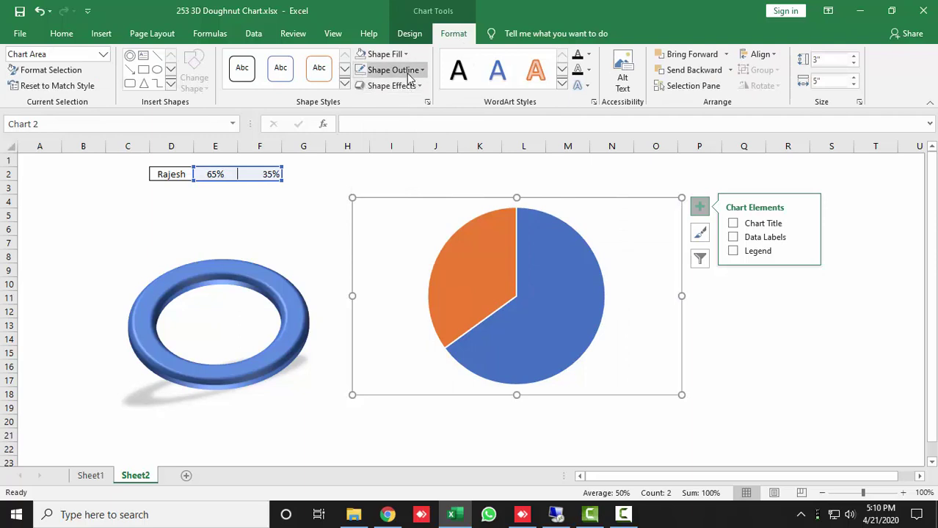
{"action": "left_click", "coordinate": [410, 74]}
{"action": "left_click", "coordinate": [380, 208]}
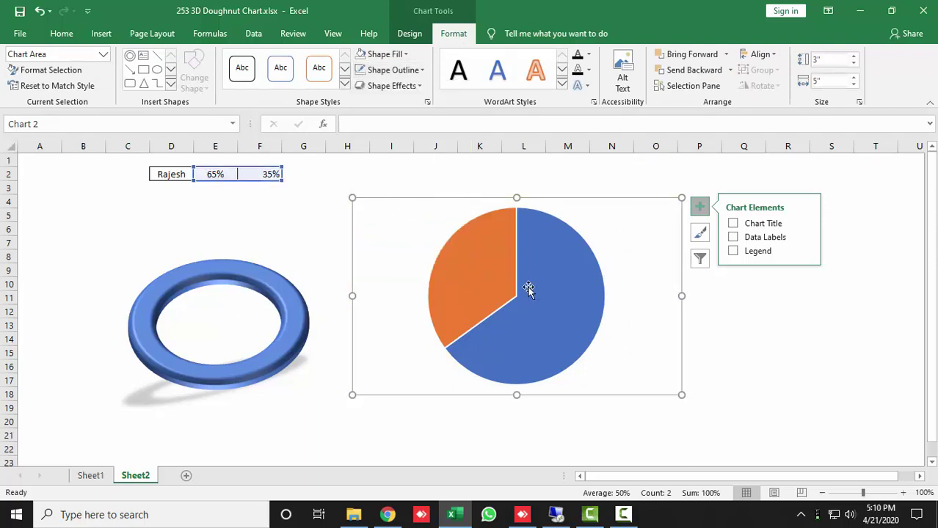
Remove the outline from the pie's slices.
{"action": "left_click", "coordinate": [502, 255]}
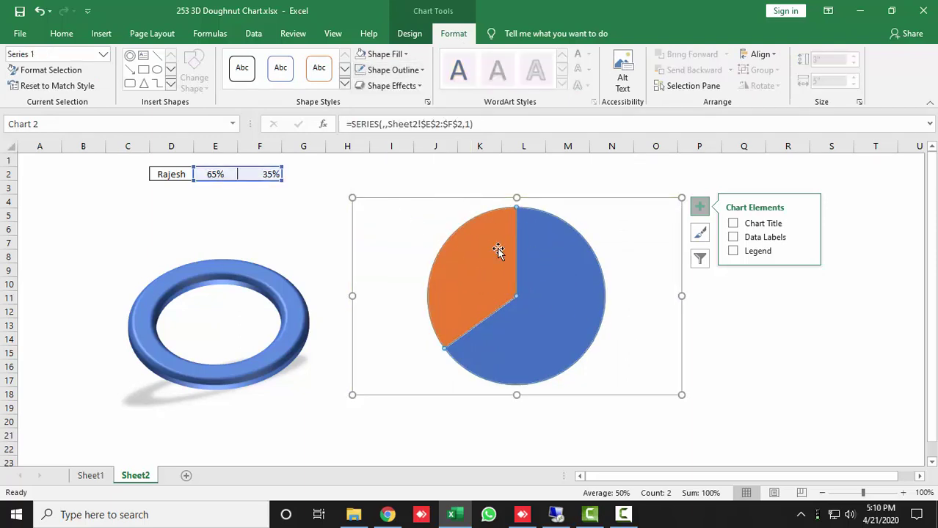
{"action": "left_click", "coordinate": [422, 71]}
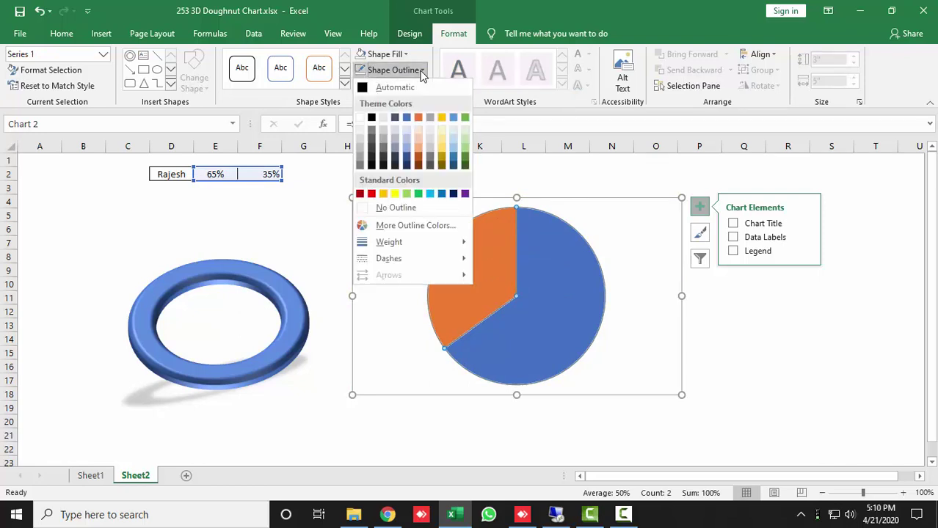
{"action": "left_click", "coordinate": [411, 208]}
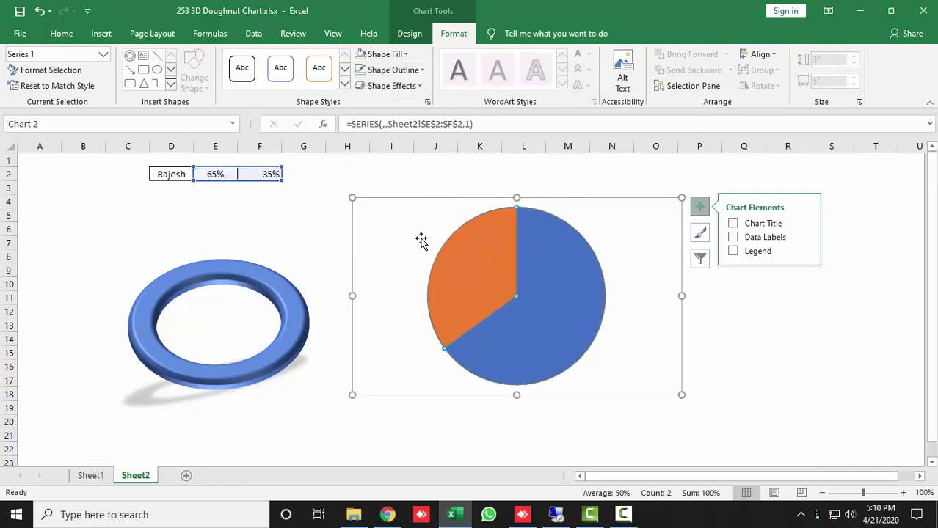
{"action": "left_click", "coordinate": [863, 369]}
Set the pie's blue 65% slice to No fill, leaving only the orange 35% wedge.
{"action": "left_click", "coordinate": [594, 216]}
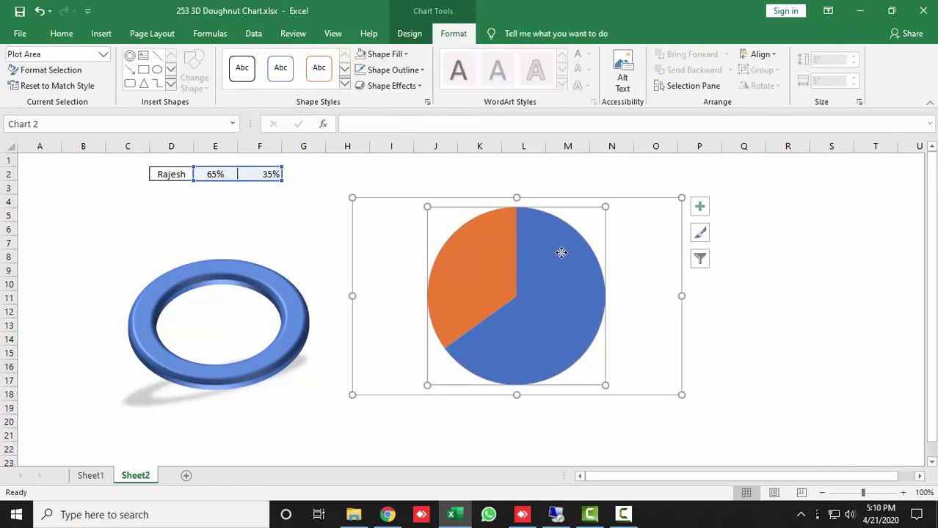
{"action": "left_click", "coordinate": [561, 252]}
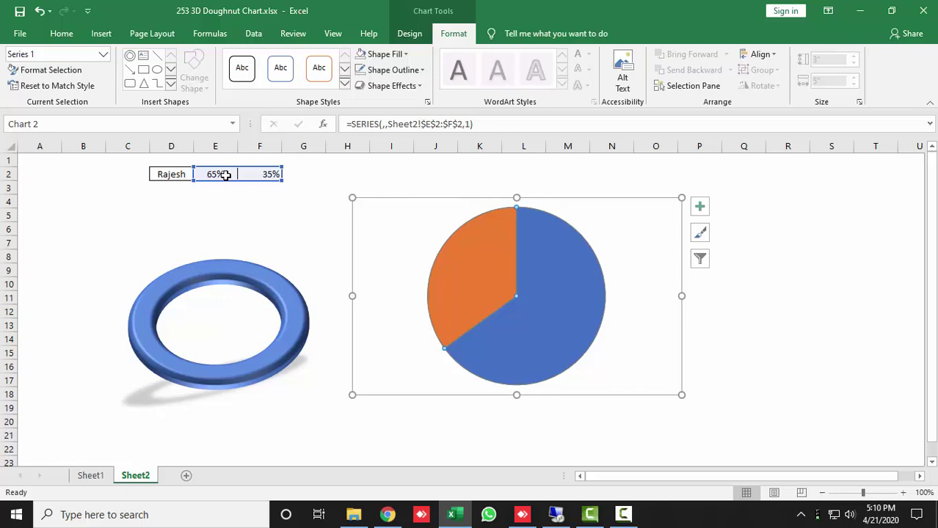
{"action": "left_click", "coordinate": [548, 287]}
{"action": "double_click", "coordinate": [556, 280]}
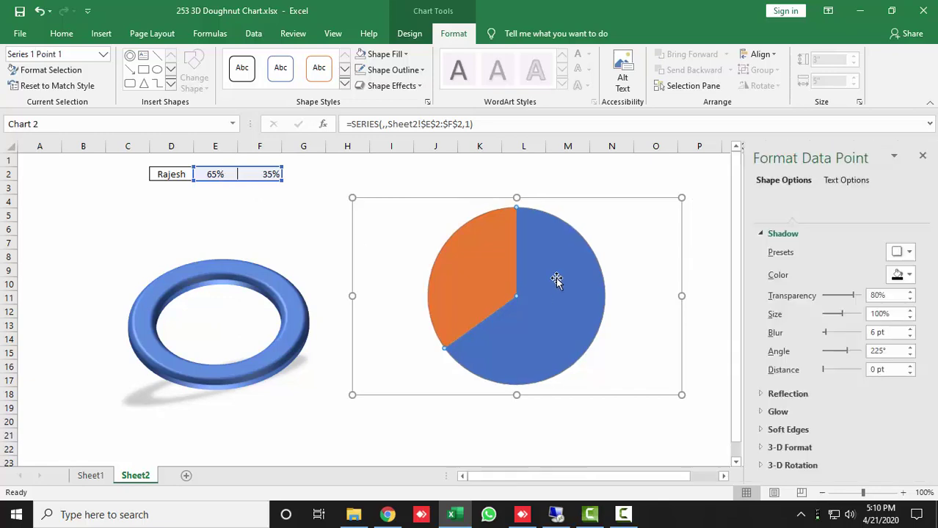
{"action": "left_click", "coordinate": [764, 203]}
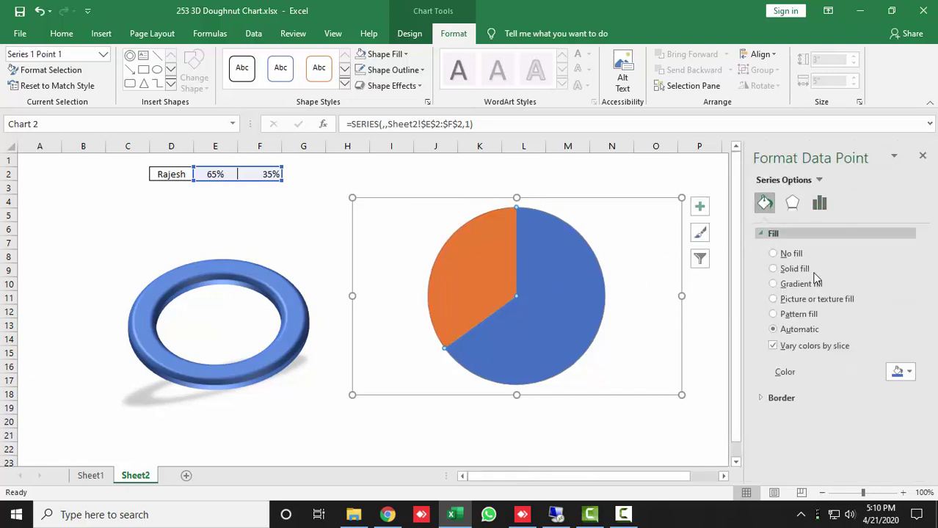
{"action": "left_click", "coordinate": [773, 253]}
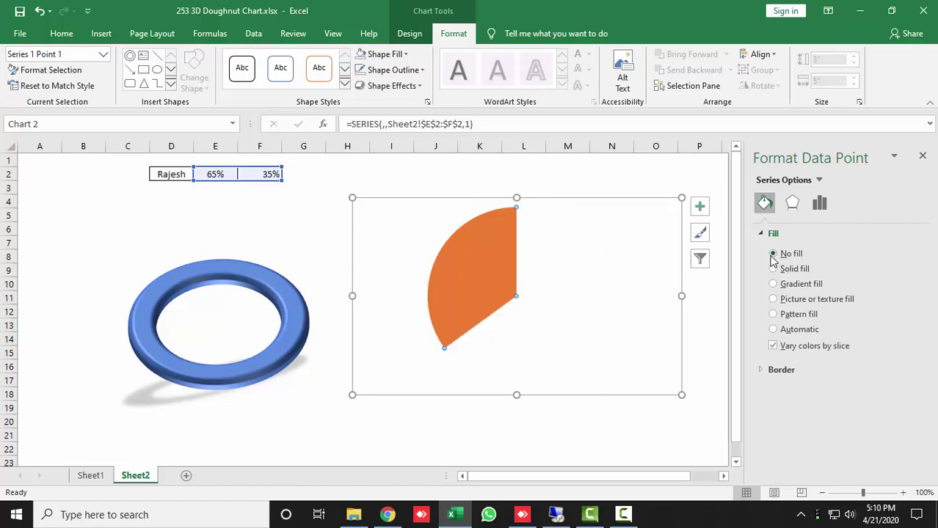
{"action": "left_click", "coordinate": [923, 159]}
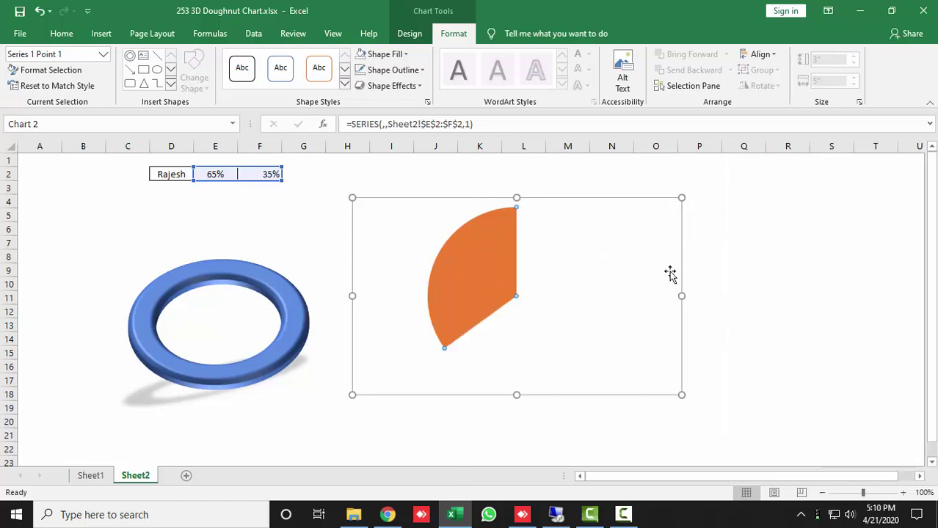
{"action": "left_click", "coordinate": [466, 267]}
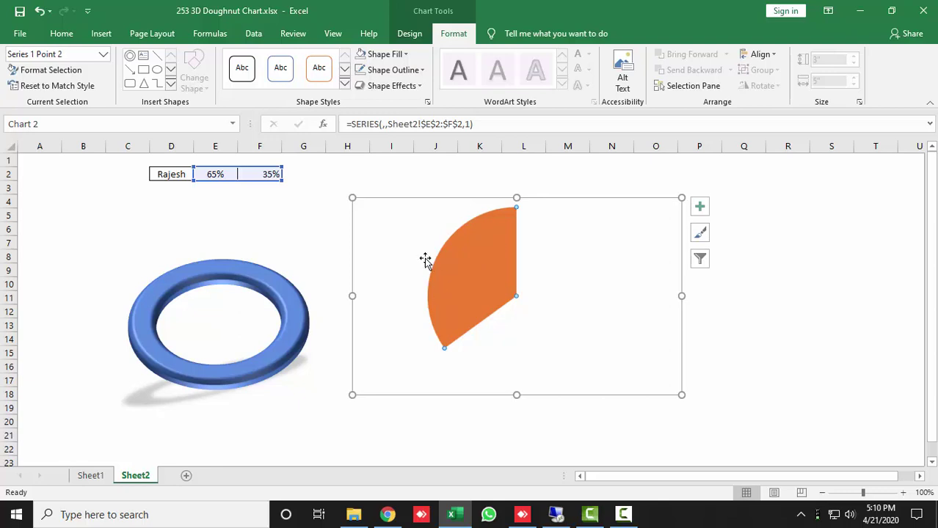
{"action": "left_click", "coordinate": [220, 174]}
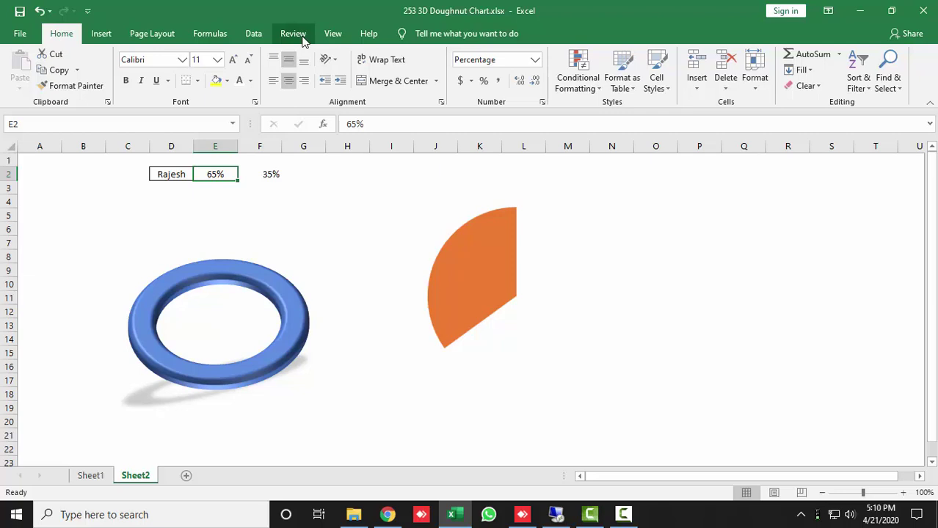
Try 5% and 95% in E2, then drag the pie chart over the 3D doughnut.
{"action": "type", "text": "5"}
{"action": "key", "text": "Return"}
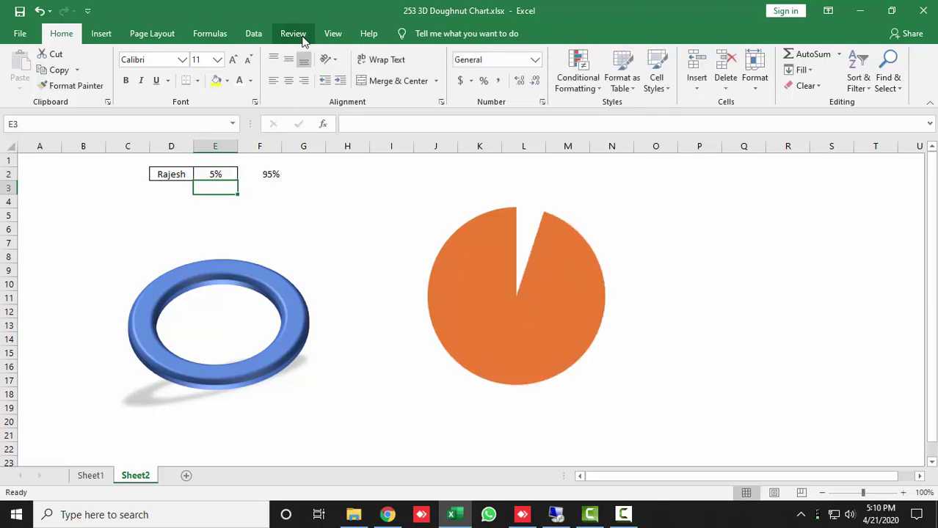
{"action": "key", "text": "Up"}
{"action": "type", "text": "9"}
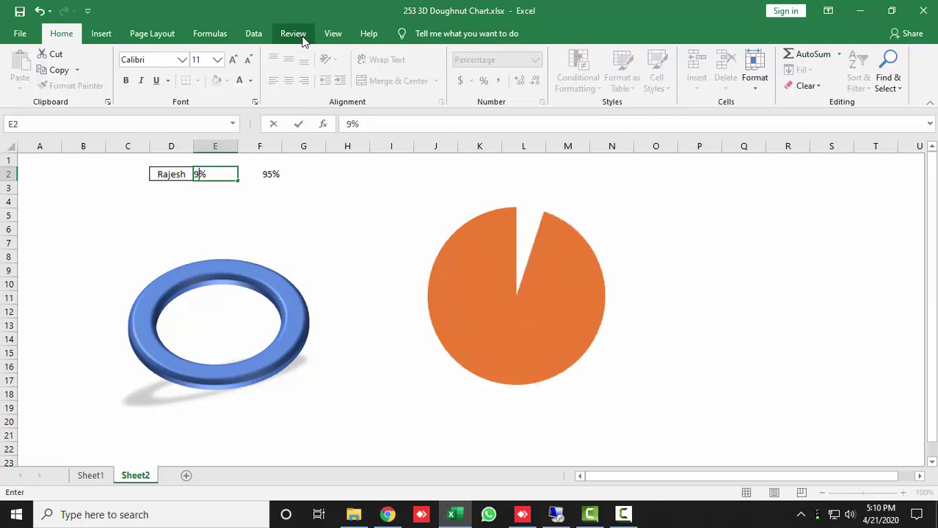
{"action": "key", "text": "Return"}
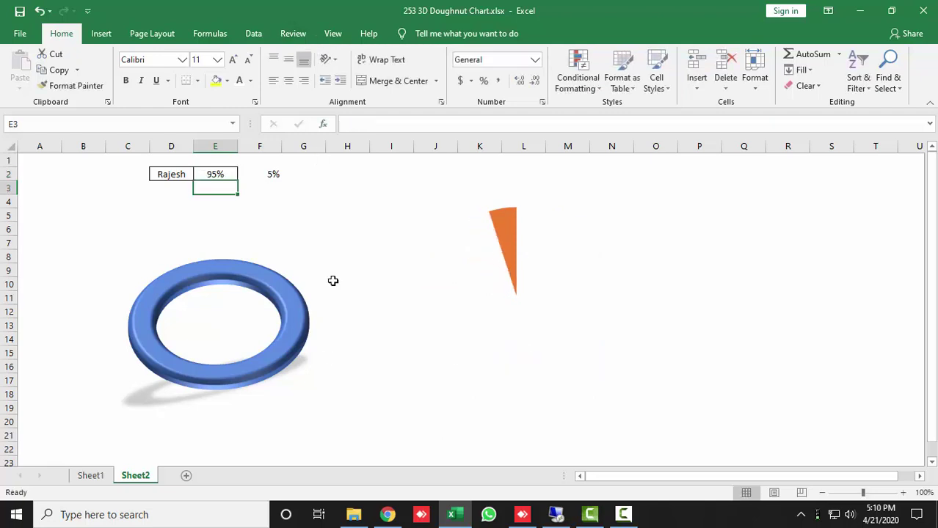
{"action": "left_click", "coordinate": [494, 220]}
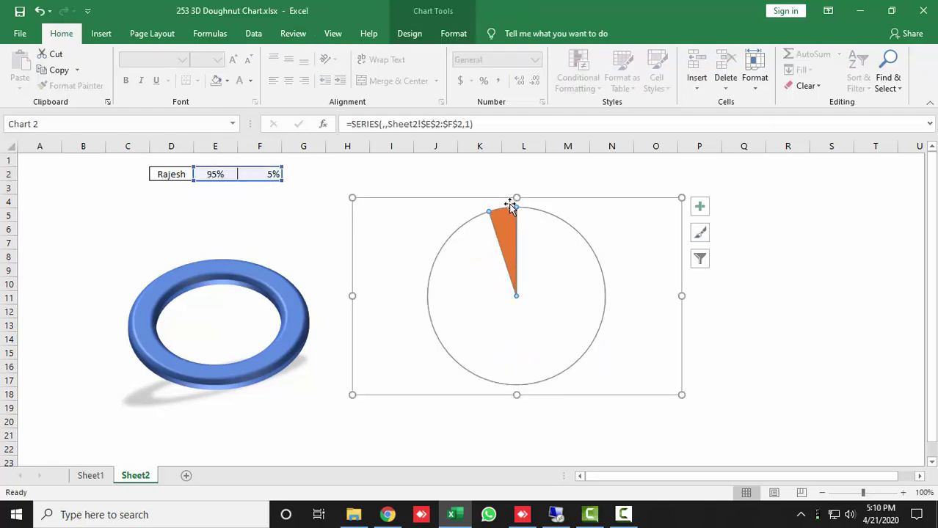
{"action": "left_click_drag", "start_coordinate": [499, 201], "coordinate": [199, 231]}
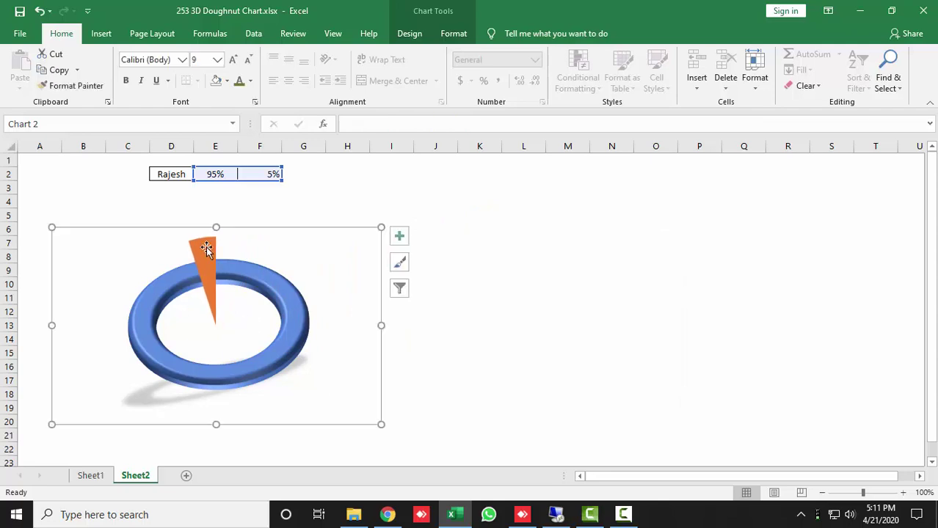
Set E2 to 0% and resize the pie so its full disc matches the ring.
{"action": "left_click", "coordinate": [220, 174]}
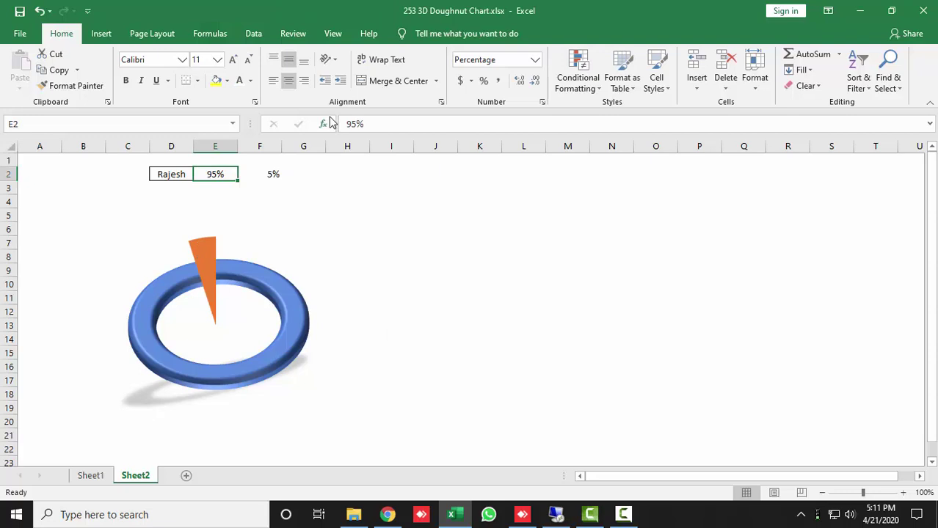
{"action": "type", "text": "0"}
{"action": "key", "text": "Return"}
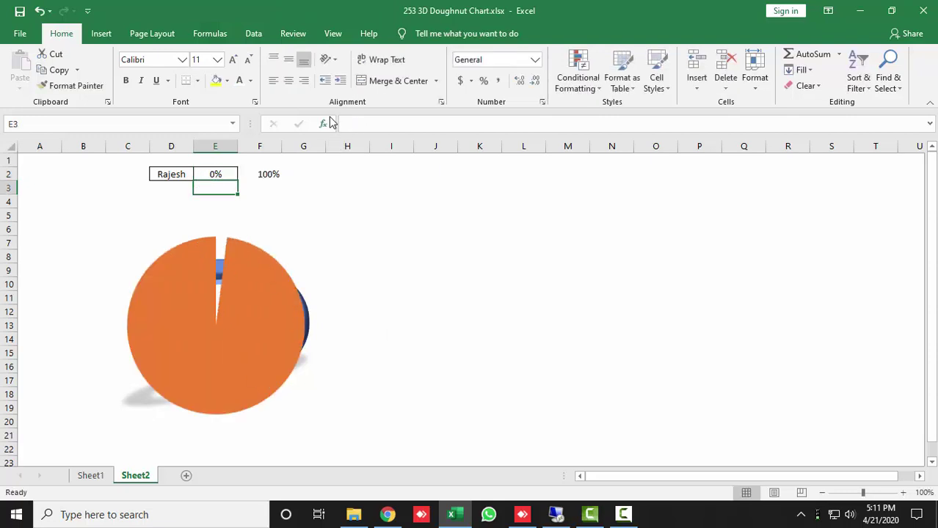
{"action": "left_click", "coordinate": [233, 356]}
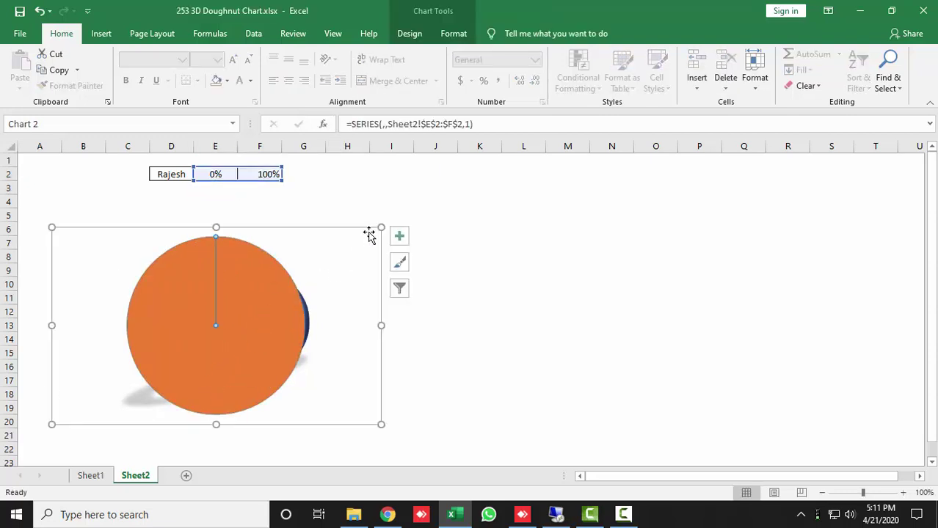
{"action": "left_click_drag", "start_coordinate": [52, 424], "coordinate": [93, 424]}
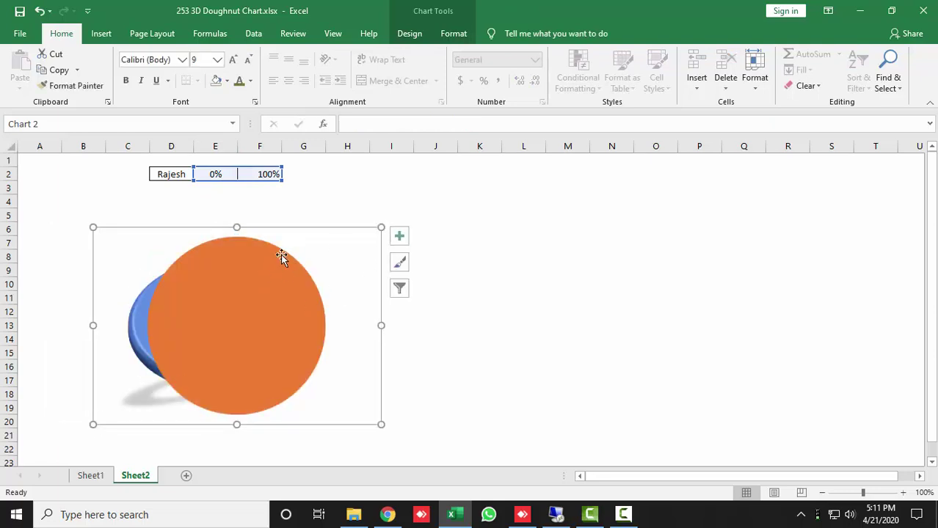
{"action": "left_click", "coordinate": [297, 235]}
{"action": "left_click_drag", "start_coordinate": [297, 235], "coordinate": [266, 242]}
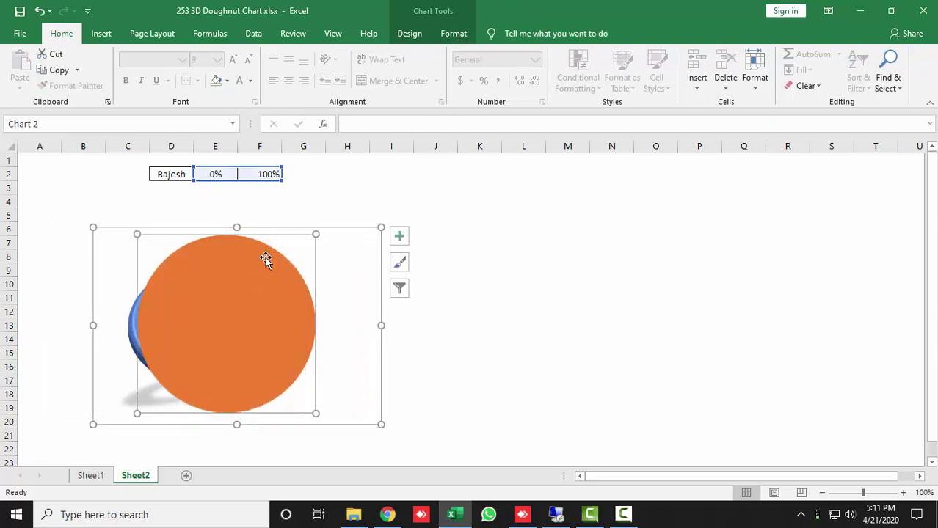
{"action": "left_click_drag", "start_coordinate": [349, 237], "coordinate": [377, 219]}
{"action": "left_click", "coordinate": [313, 232]}
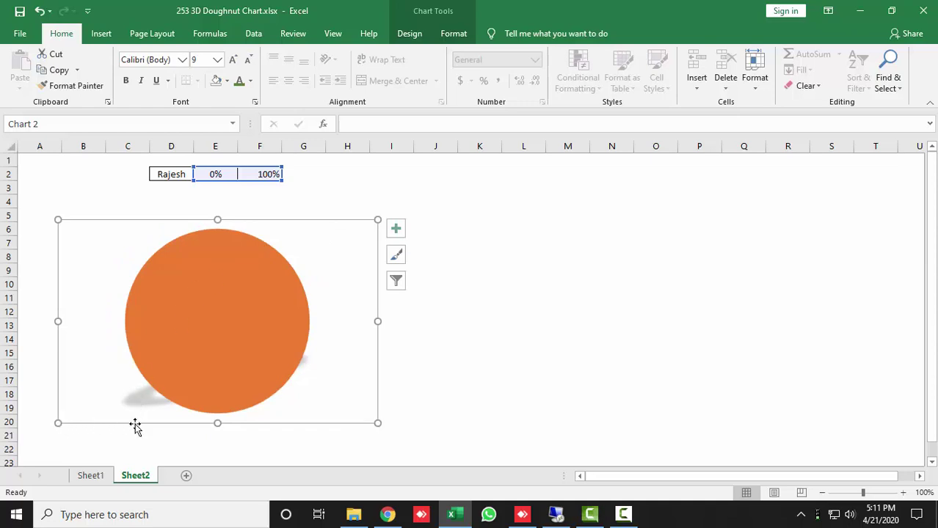
{"action": "left_click_drag", "start_coordinate": [58, 423], "coordinate": [34, 436]}
{"action": "left_click_drag", "start_coordinate": [375, 222], "coordinate": [395, 210]}
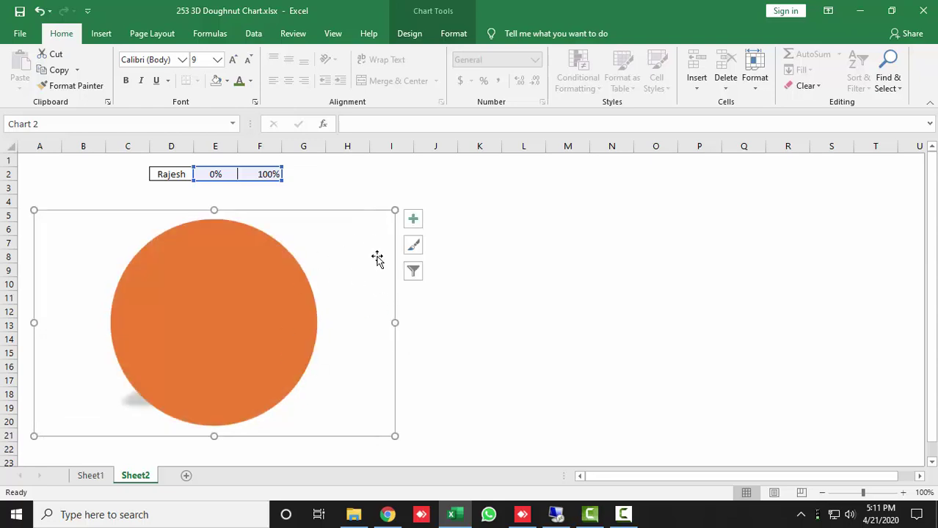
{"action": "left_click", "coordinate": [220, 174]}
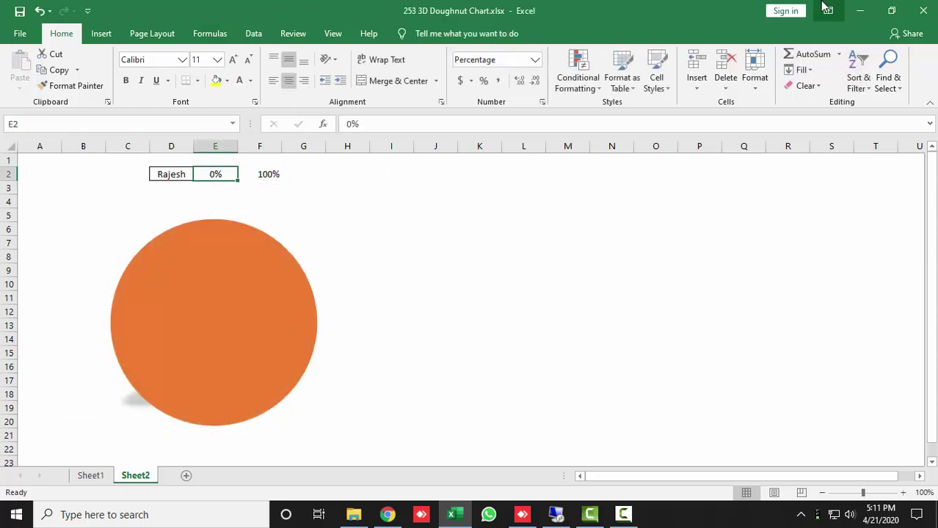
Enter 5%, then 95%, then 50% in cell E2.
{"action": "type", "text": "5"}
{"action": "key", "text": "Return"}
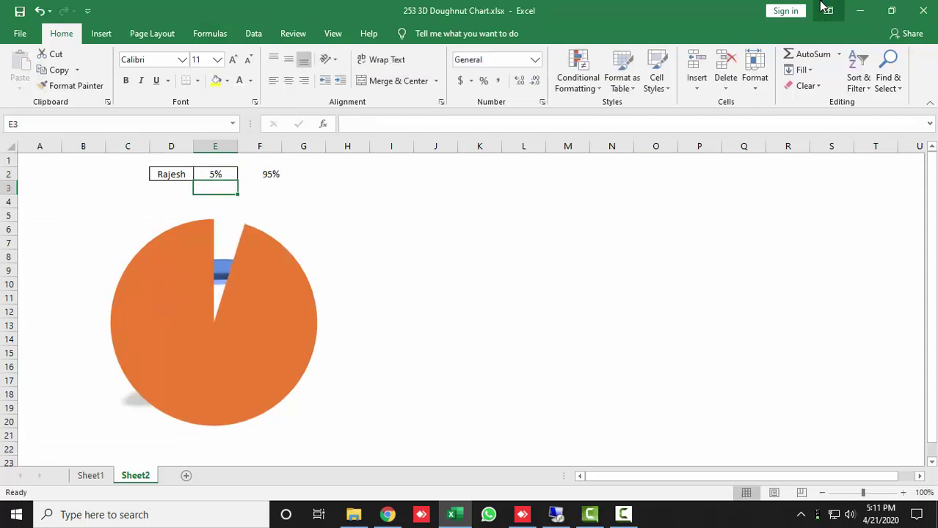
{"action": "key", "text": "Up"}
{"action": "type", "text": "95"}
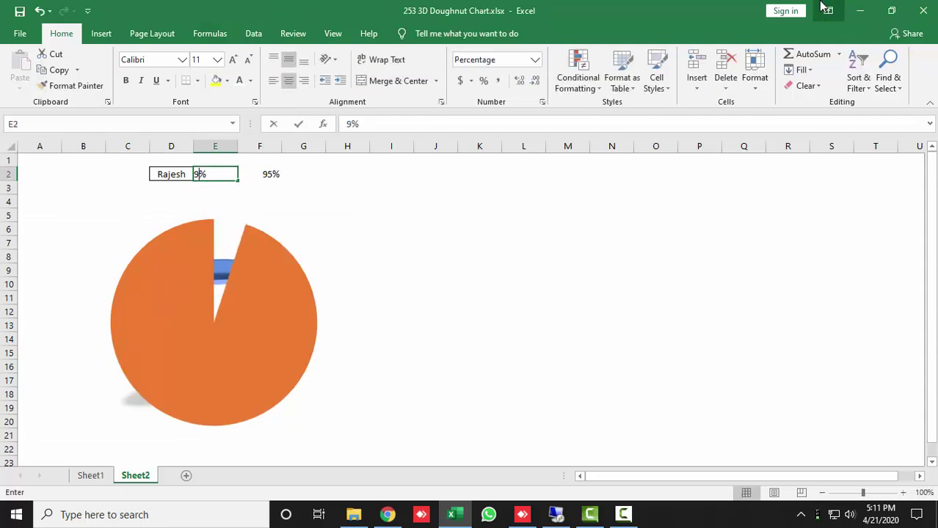
{"action": "key", "text": "Return"}
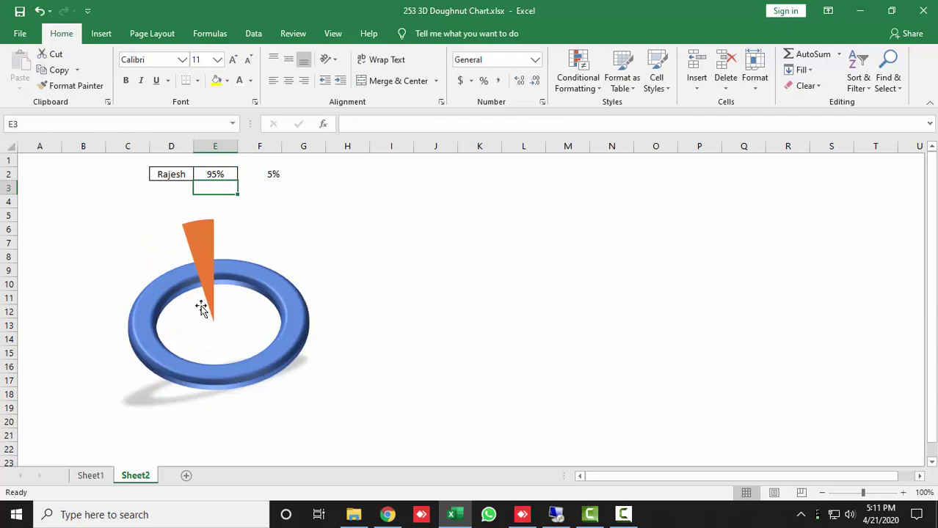
{"action": "left_click", "coordinate": [203, 255]}
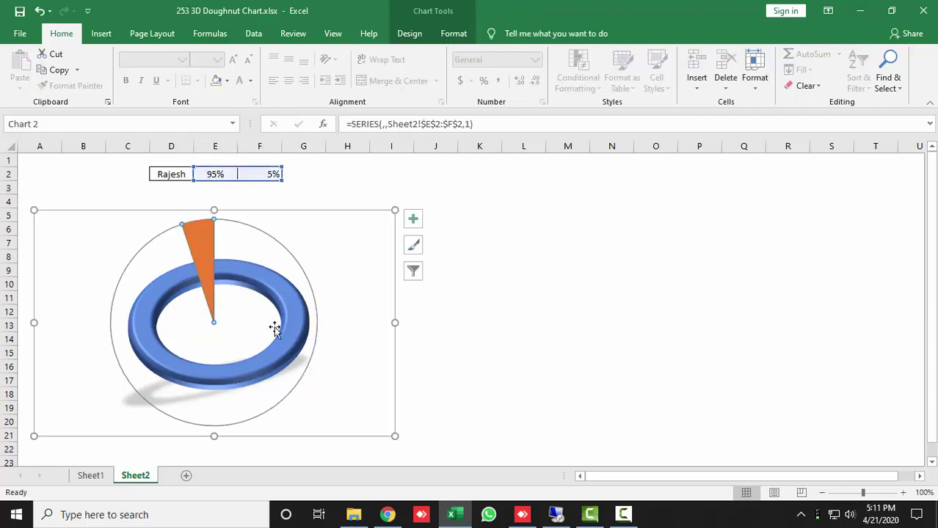
{"action": "left_click", "coordinate": [528, 212]}
{"action": "left_click", "coordinate": [217, 174]}
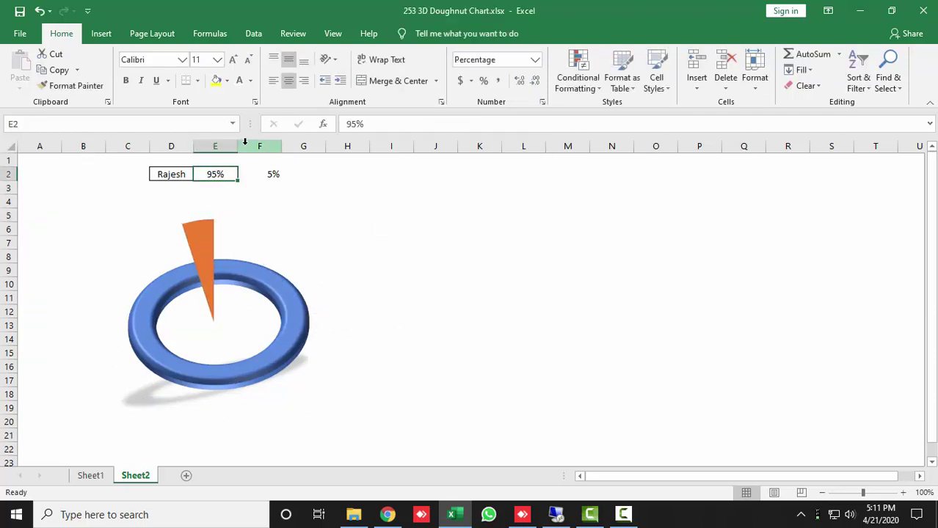
{"action": "type", "text": "50"}
{"action": "key", "text": "Return"}
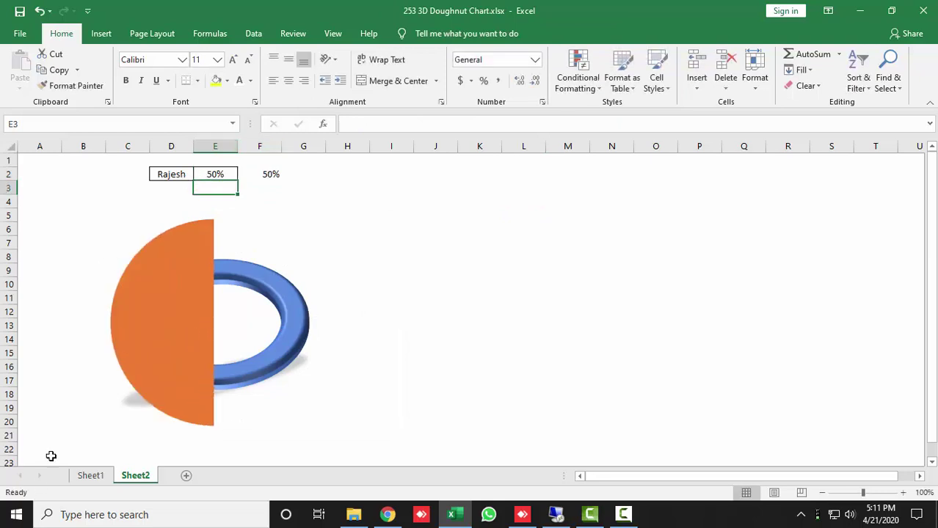
Give the pie's slice a pale solid fill with 15% transparency.
{"action": "double_click", "coordinate": [141, 344]}
{"action": "left_click", "coordinate": [179, 323]}
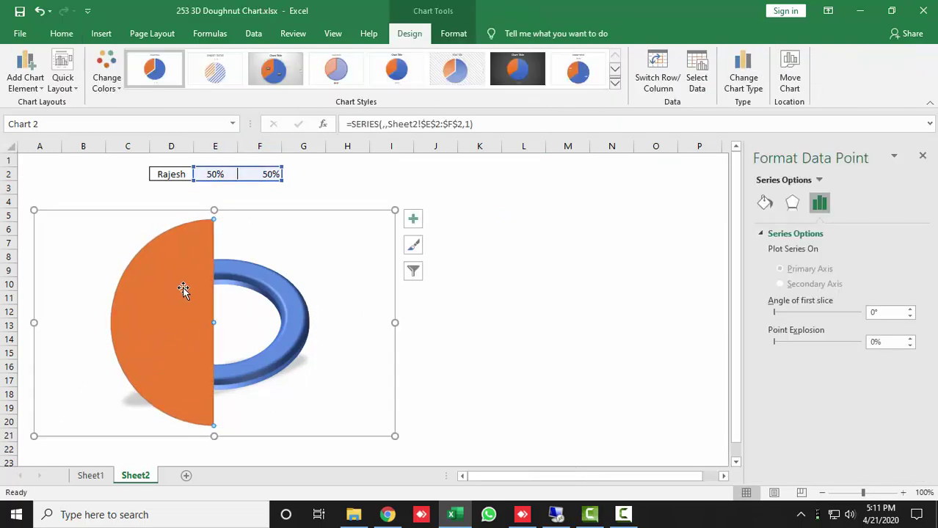
{"action": "left_click", "coordinate": [765, 203]}
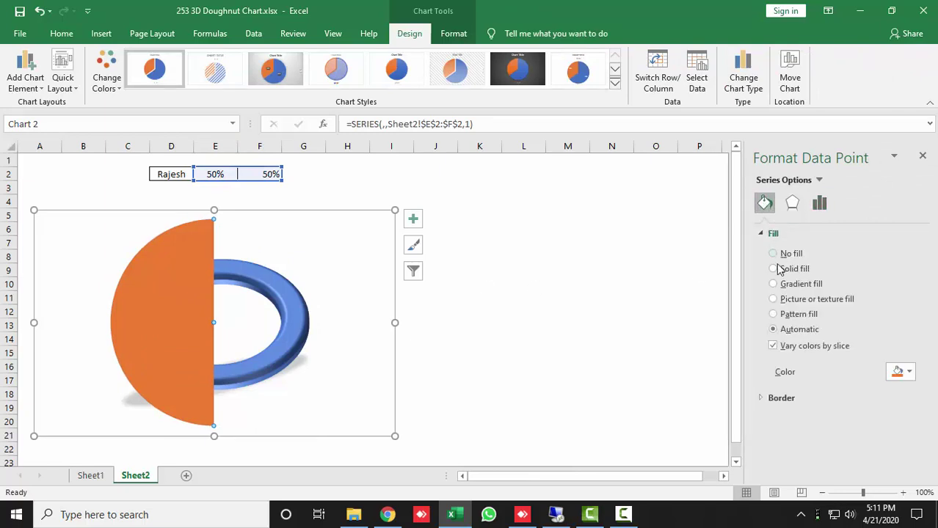
{"action": "left_click", "coordinate": [778, 273]}
{"action": "left_click", "coordinate": [899, 372]}
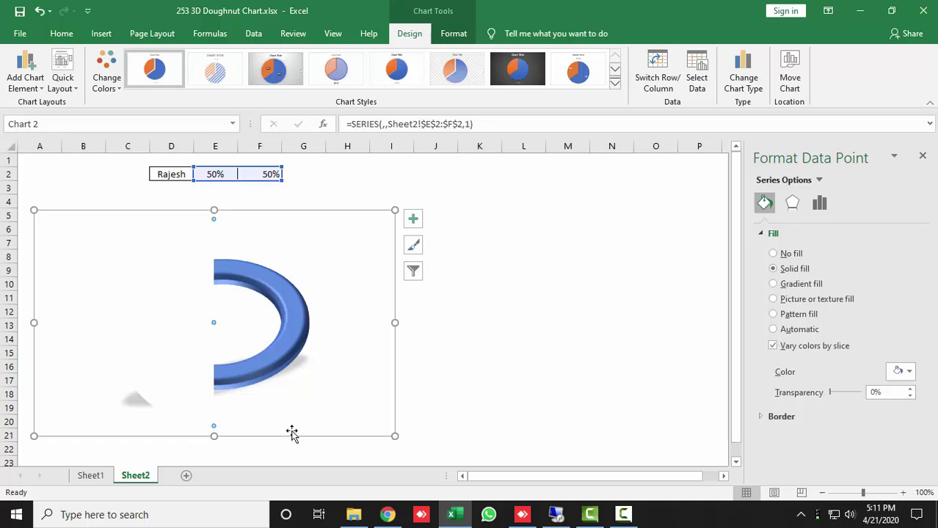
{"action": "left_click", "coordinate": [898, 392]}
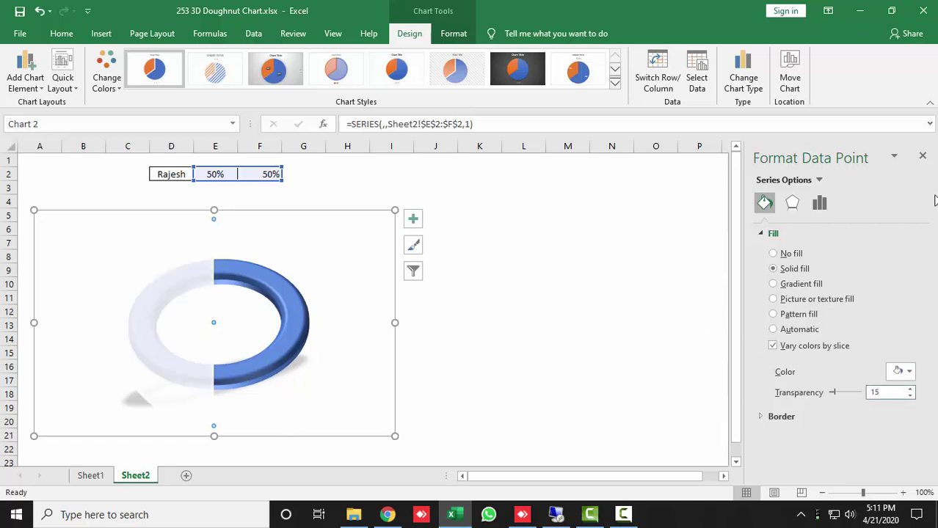
{"action": "left_click", "coordinate": [922, 158]}
{"action": "left_click", "coordinate": [646, 297]}
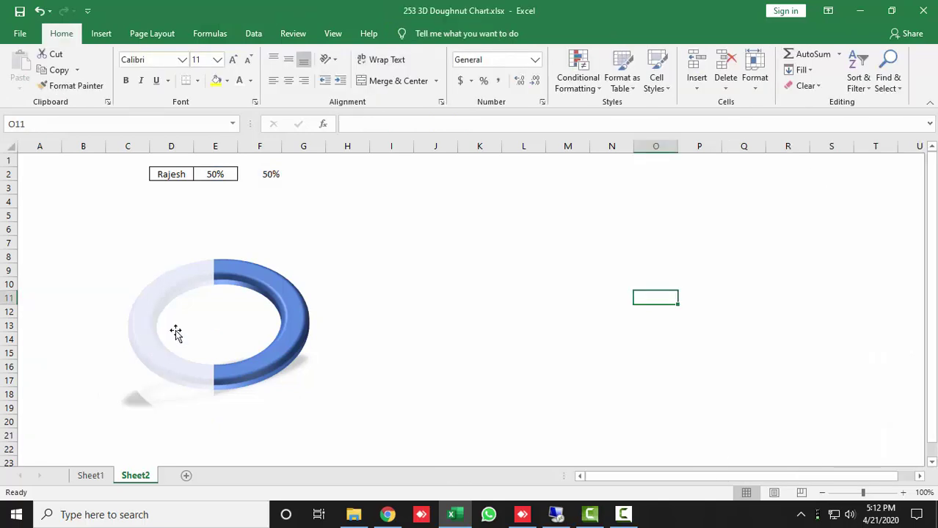
Enter 78% and then 15% in E2 to watch the doughnut update.
{"action": "left_click", "coordinate": [211, 174]}
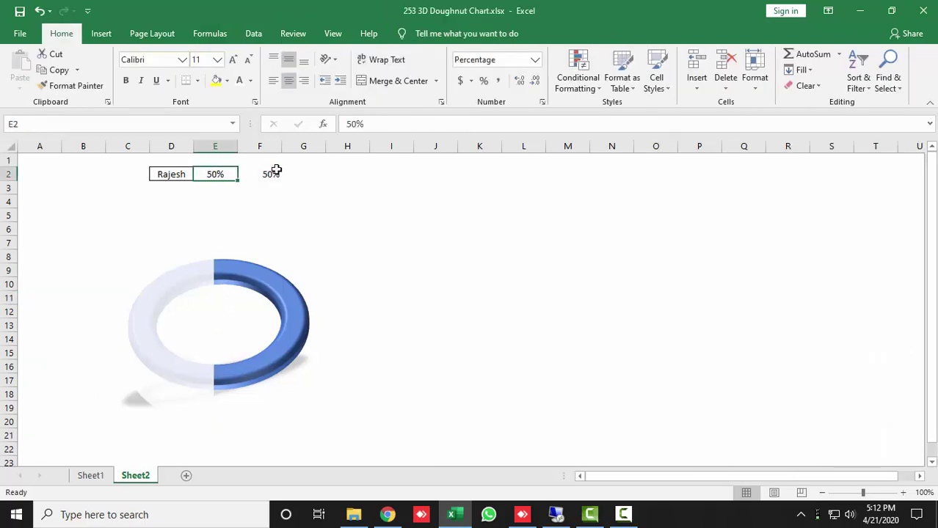
{"action": "type", "text": "78"}
{"action": "key", "text": "Return"}
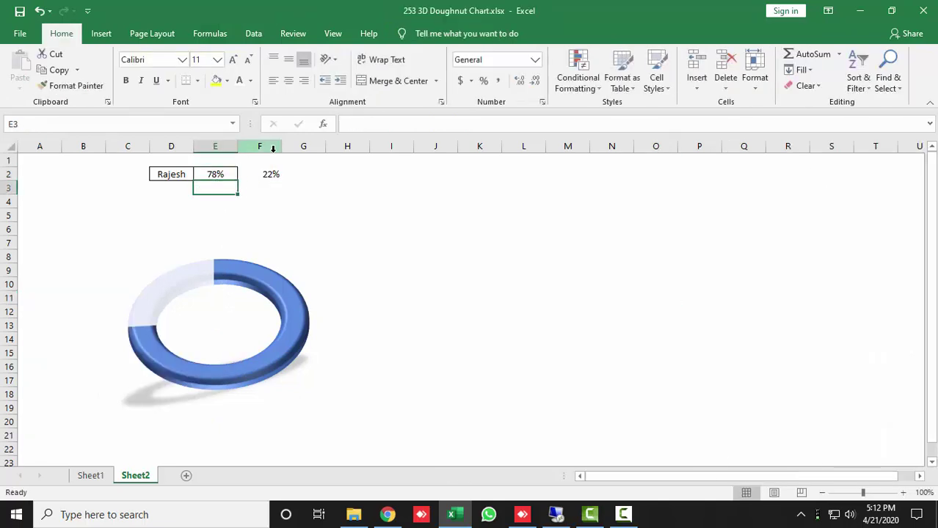
{"action": "key", "text": "Up"}
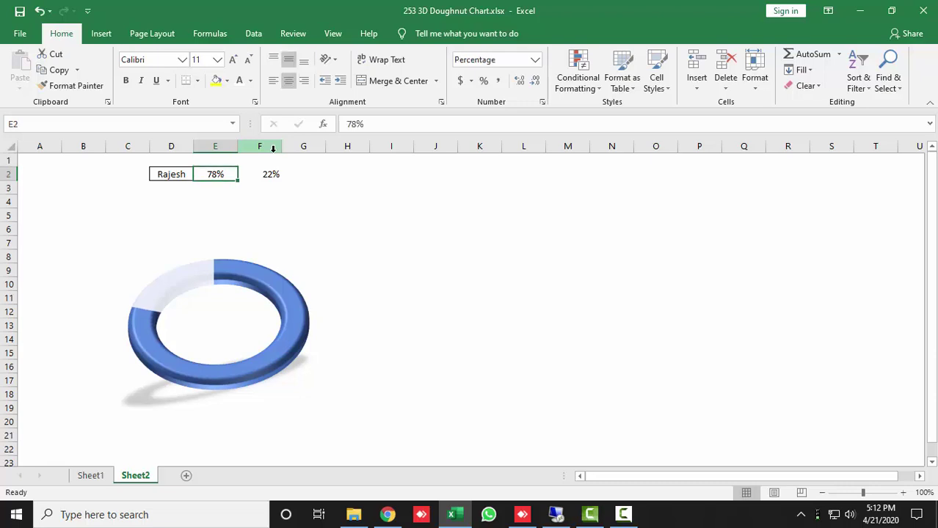
{"action": "type", "text": "15"}
{"action": "key", "text": "Return"}
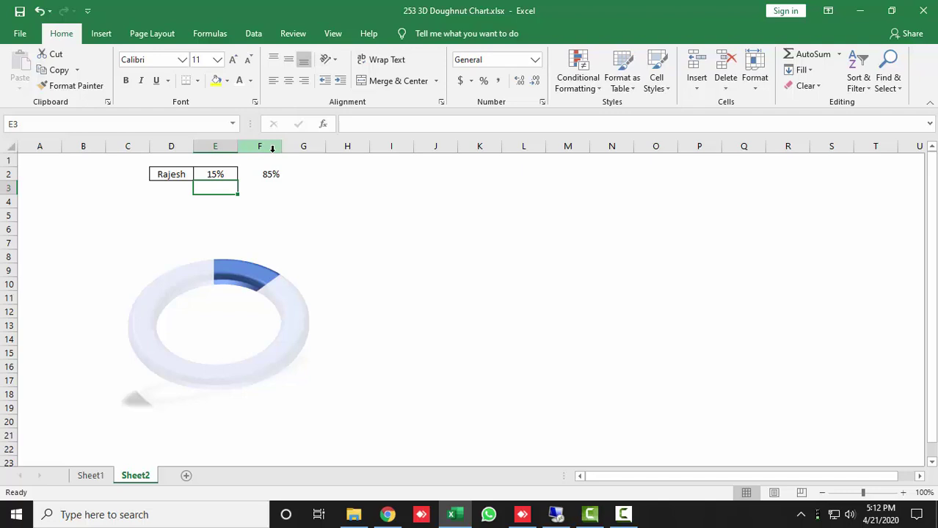
Enlarge the doughnut chart by dragging its lower-left and upper-right corners outward.
{"action": "left_click", "coordinate": [194, 371]}
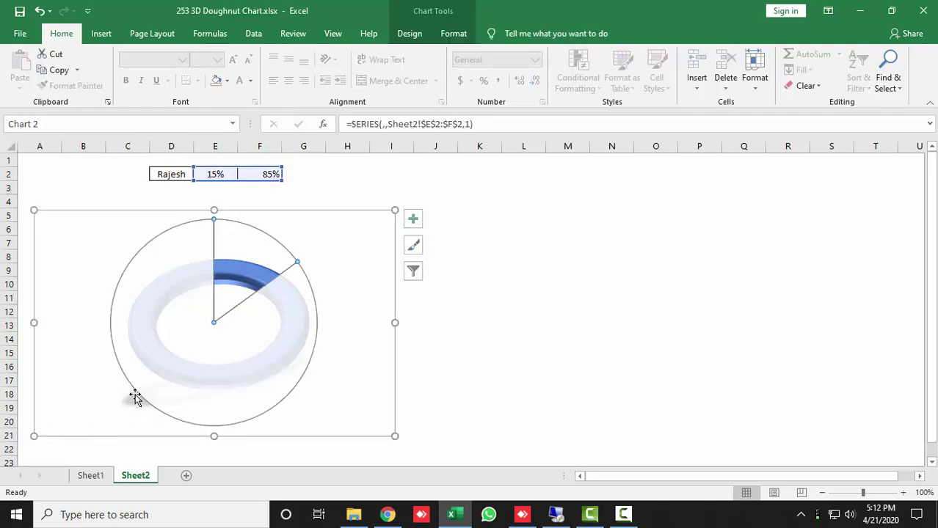
{"action": "left_click_drag", "start_coordinate": [33, 436], "coordinate": [28, 447]}
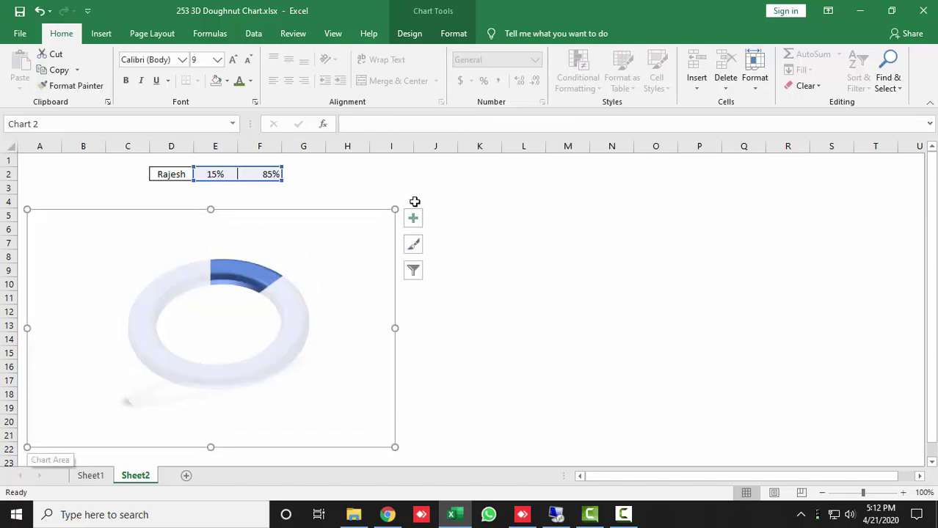
{"action": "left_click_drag", "start_coordinate": [396, 211], "coordinate": [401, 205]}
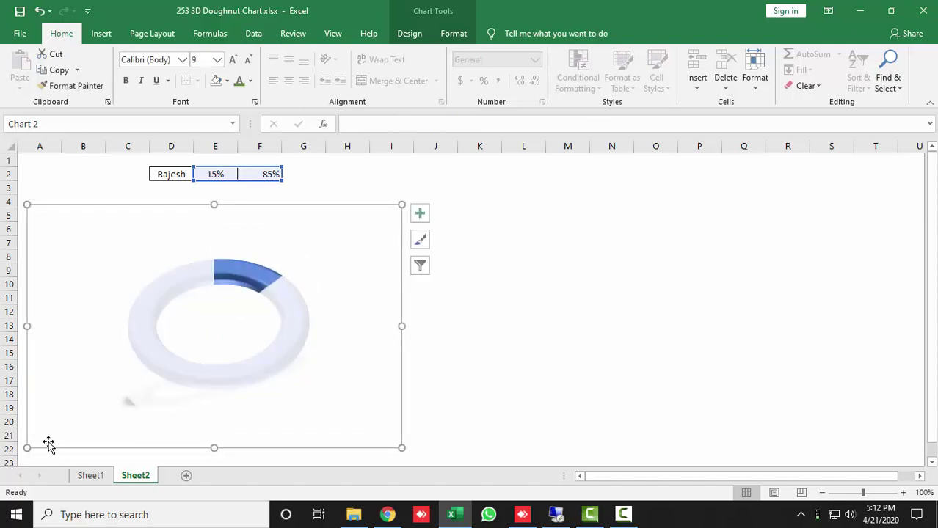
{"action": "left_click_drag", "start_coordinate": [26, 447], "coordinate": [17, 457]}
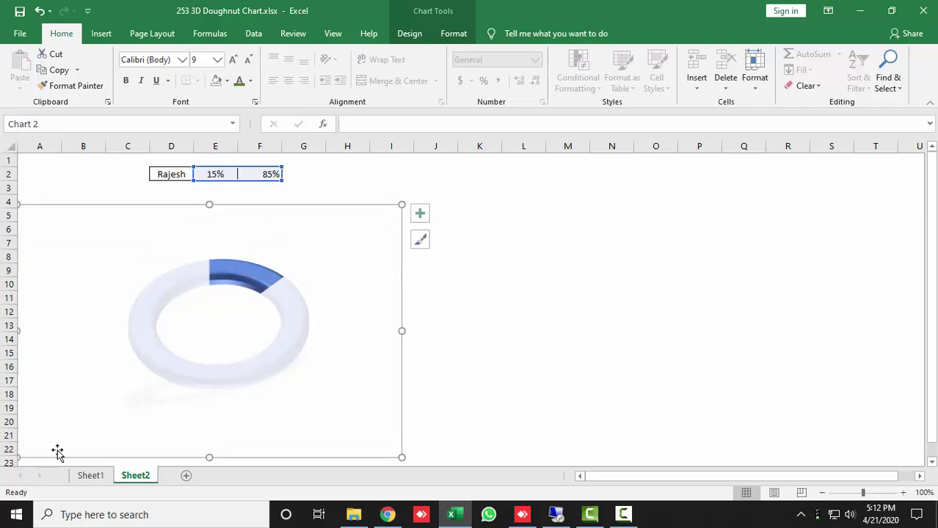
{"action": "left_click_drag", "start_coordinate": [402, 206], "coordinate": [410, 202]}
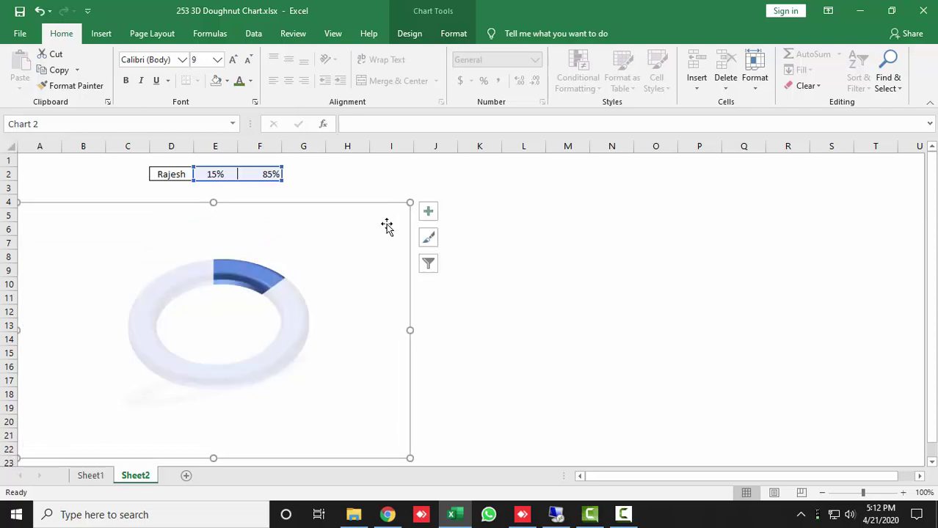
Try 98%, settle on 78% in E2, and briefly view Sheet1 before returning to Sheet2.
{"action": "left_click", "coordinate": [227, 171]}
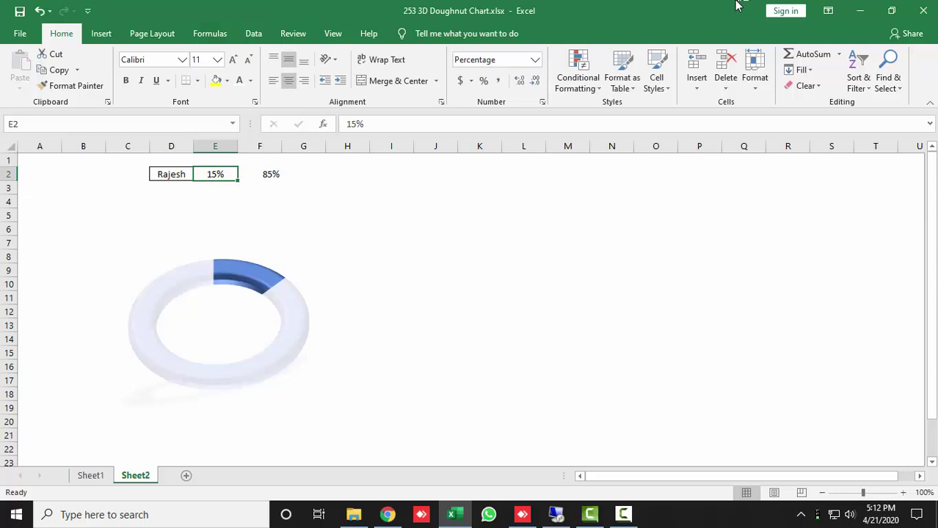
{"action": "type", "text": "98"}
{"action": "key", "text": "Return"}
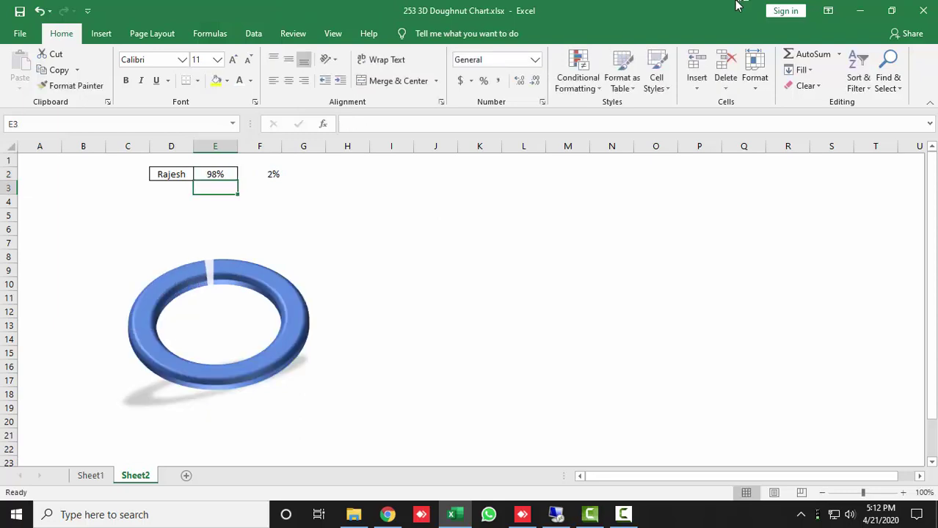
{"action": "key", "text": "Up"}
{"action": "type", "text": "78"}
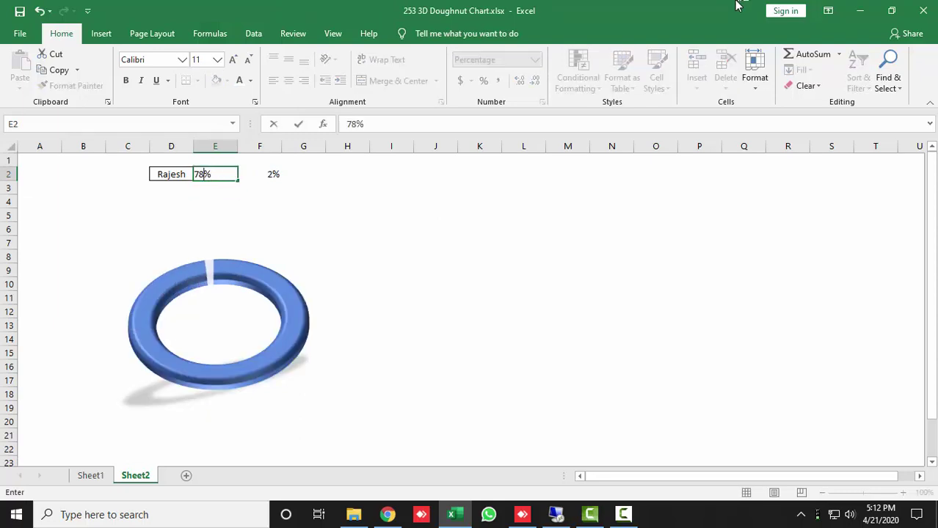
{"action": "key", "text": "Return"}
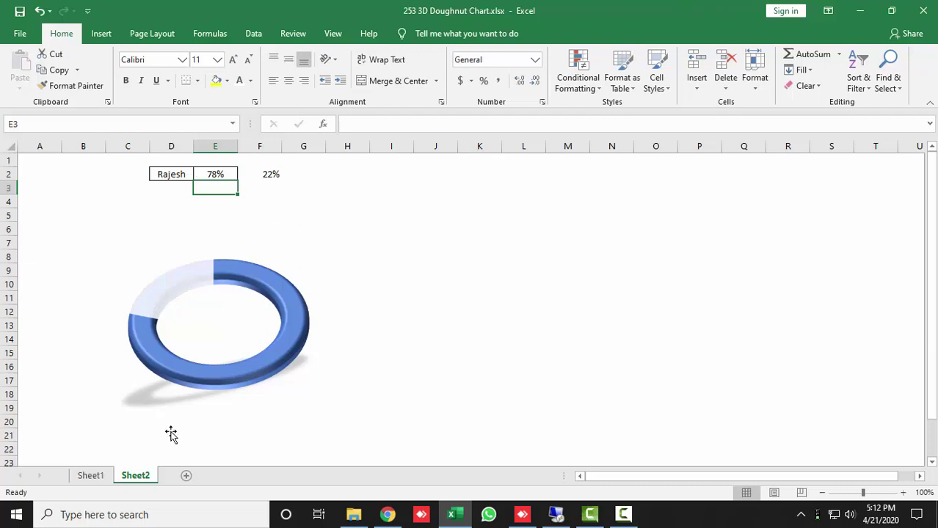
{"action": "left_click", "coordinate": [78, 478]}
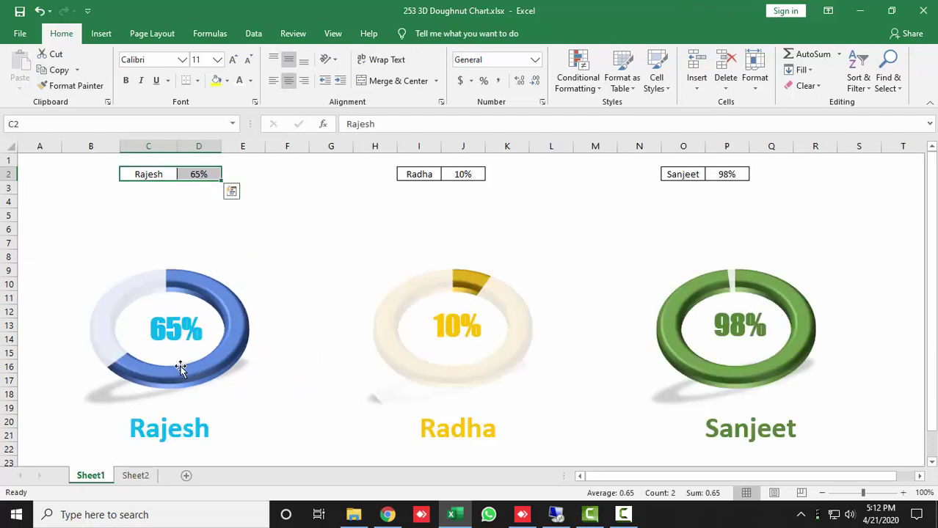
{"action": "left_click", "coordinate": [146, 477]}
{"action": "left_click", "coordinate": [95, 36]}
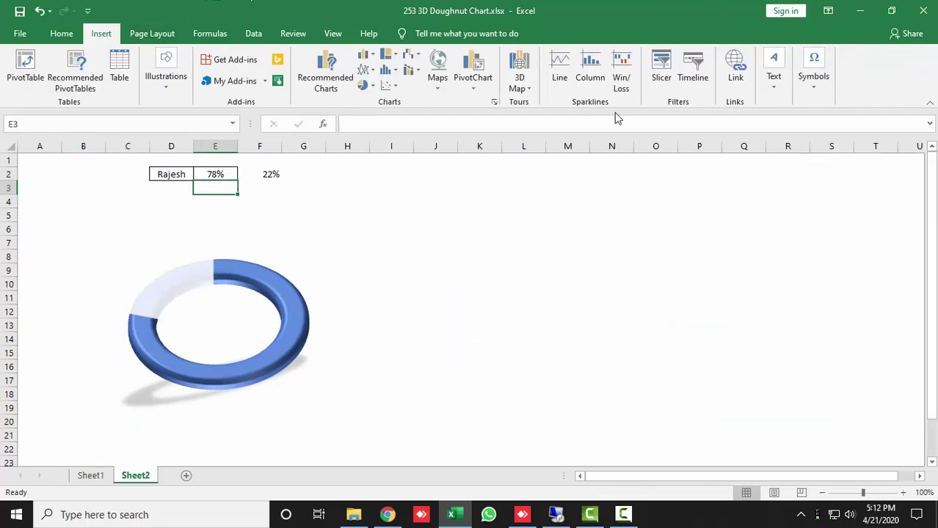
Insert a text box linked to cell E2 so it shows 78%.
{"action": "left_click", "coordinate": [774, 74]}
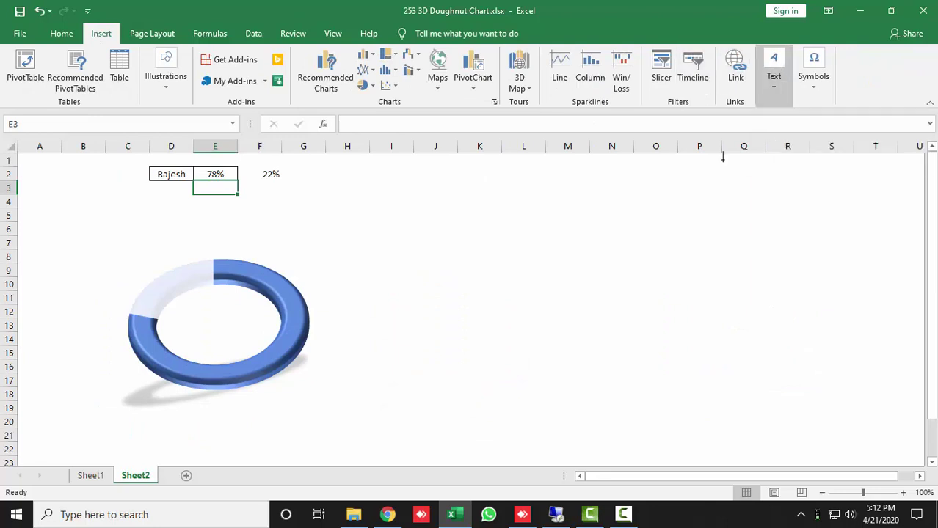
{"action": "left_click_drag", "start_coordinate": [459, 188], "coordinate": [551, 223]}
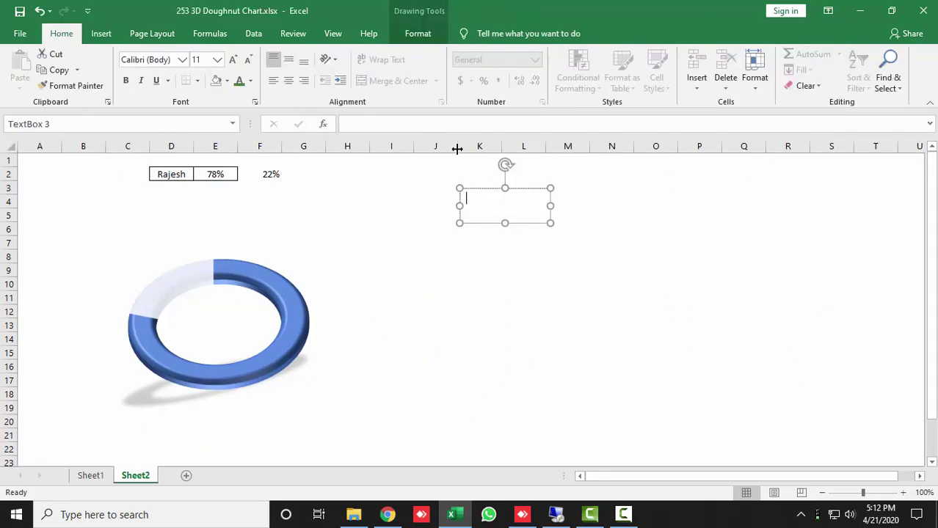
{"action": "left_click", "coordinate": [410, 128]}
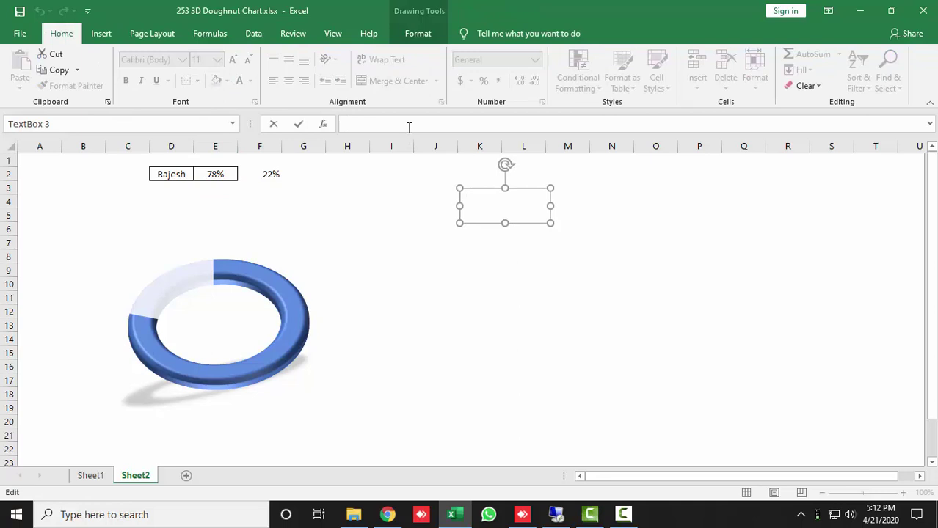
{"action": "type", "text": "="}
{"action": "left_click", "coordinate": [221, 174]}
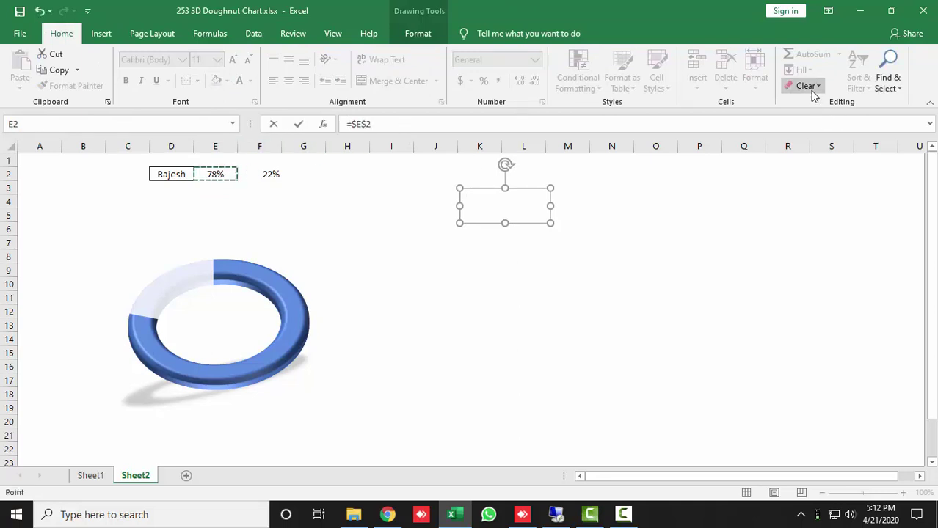
{"action": "key", "text": "Return"}
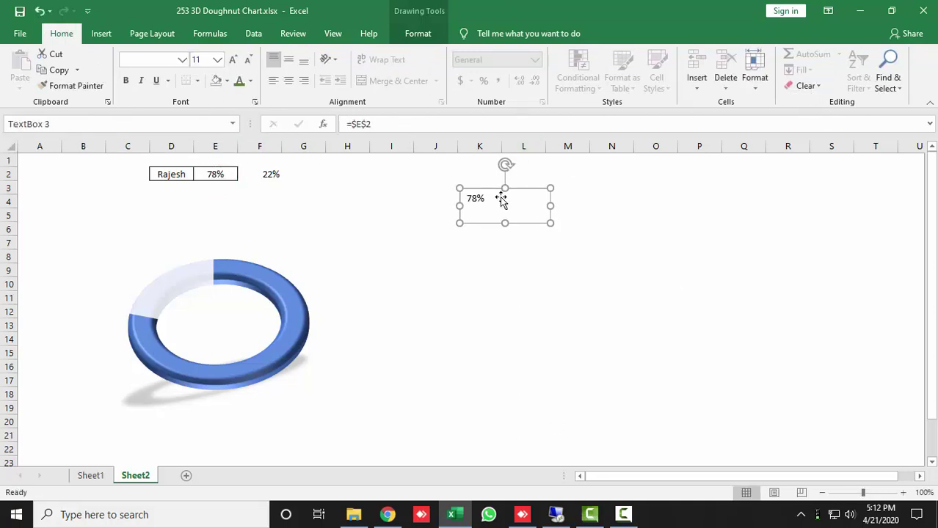
Centre the 78% in the box and set its font size to 28.
{"action": "left_click", "coordinate": [289, 59]}
{"action": "left_click", "coordinate": [287, 83]}
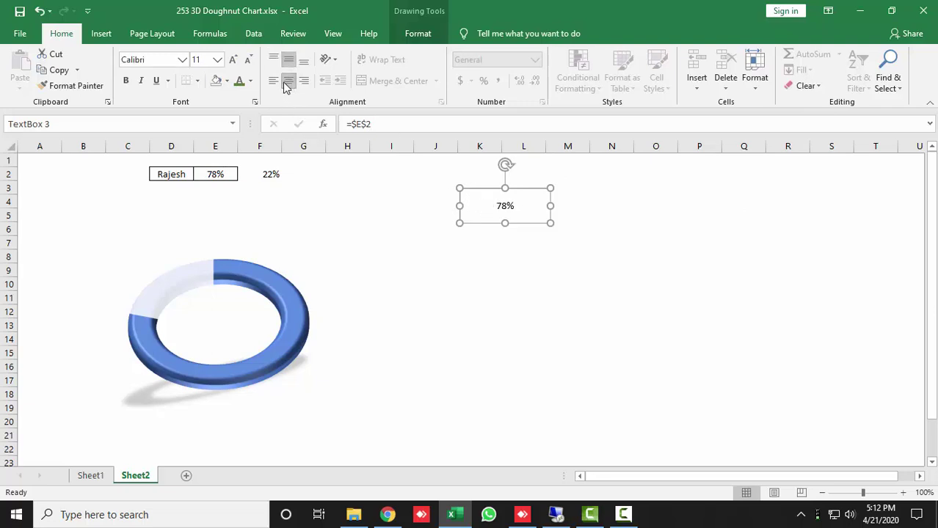
{"action": "left_click", "coordinate": [234, 59]}
{"action": "left_click", "coordinate": [233, 60]}
{"action": "left_click", "coordinate": [233, 60]}
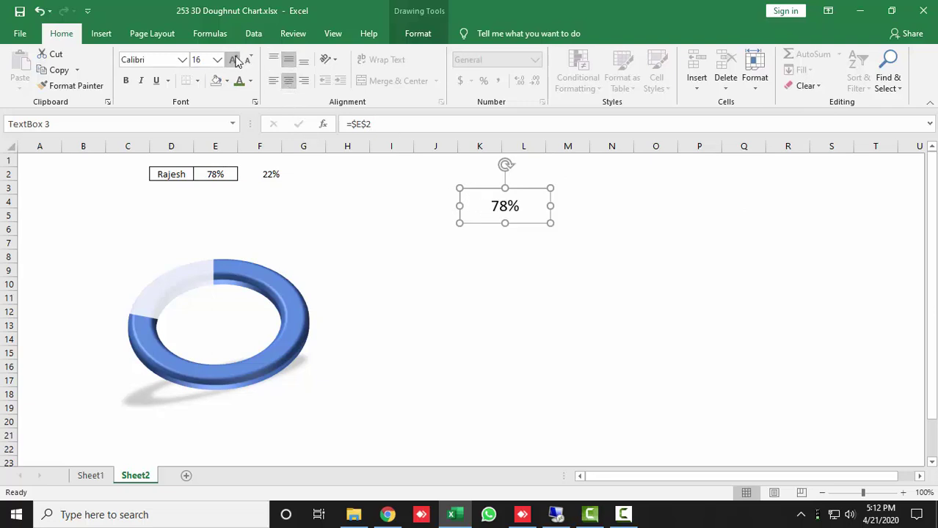
{"action": "left_click", "coordinate": [233, 60]}
{"action": "left_click", "coordinate": [234, 59]}
{"action": "left_click", "coordinate": [233, 59]}
{"action": "left_click", "coordinate": [233, 59]}
{"action": "left_click", "coordinate": [233, 59]}
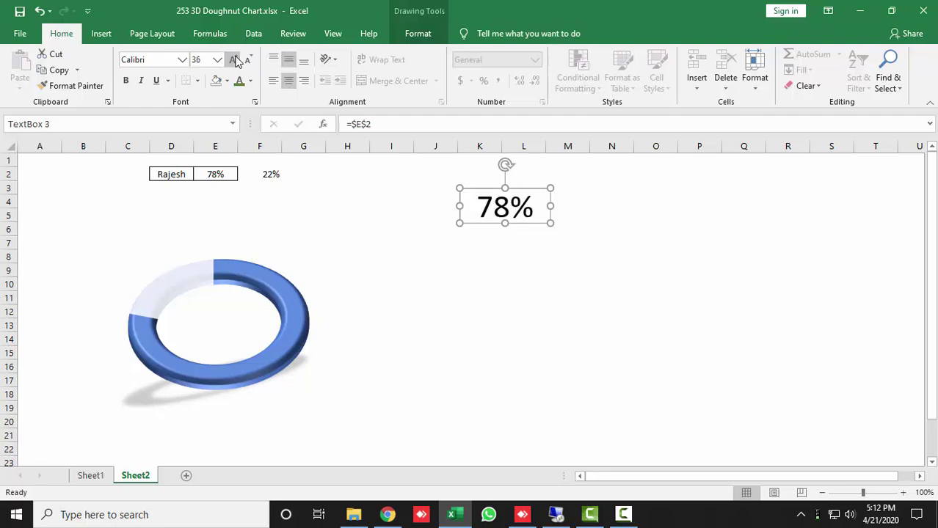
{"action": "left_click", "coordinate": [248, 60]}
{"action": "left_click", "coordinate": [248, 59]}
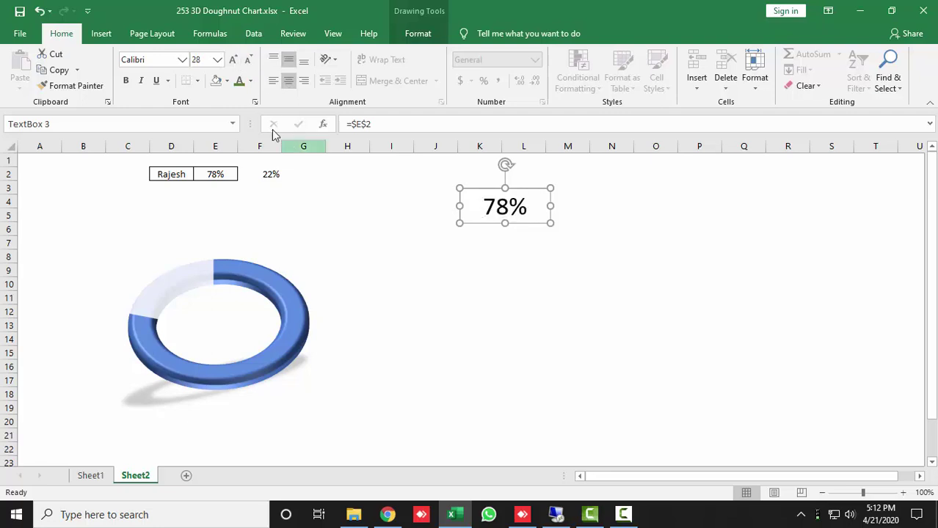
Make the 78% bold in the Impact font.
{"action": "left_click", "coordinate": [125, 80]}
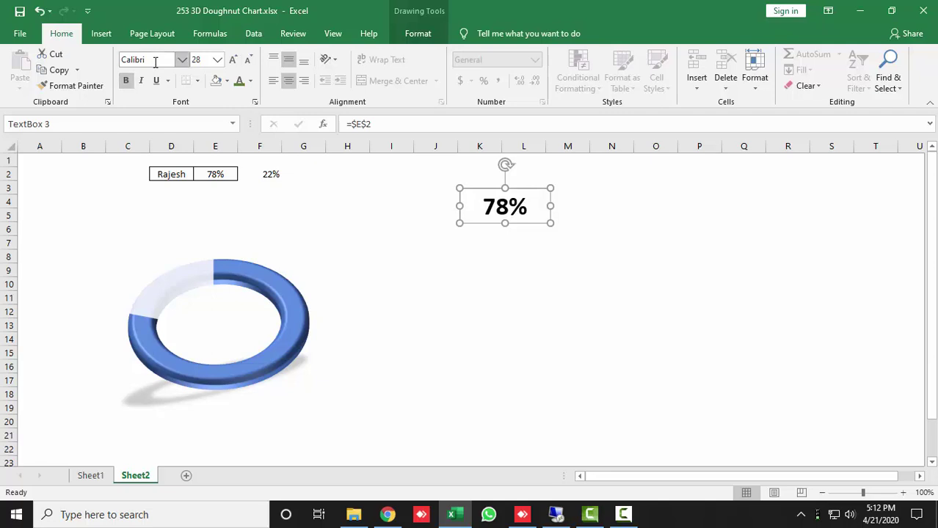
{"action": "left_click", "coordinate": [155, 61]}
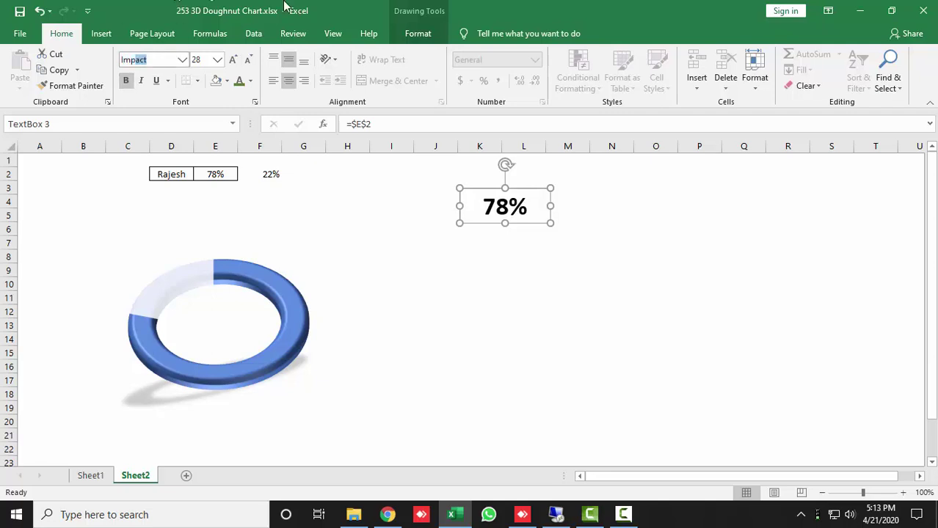
{"action": "type", "text": "Imp"}
{"action": "key", "text": "Return"}
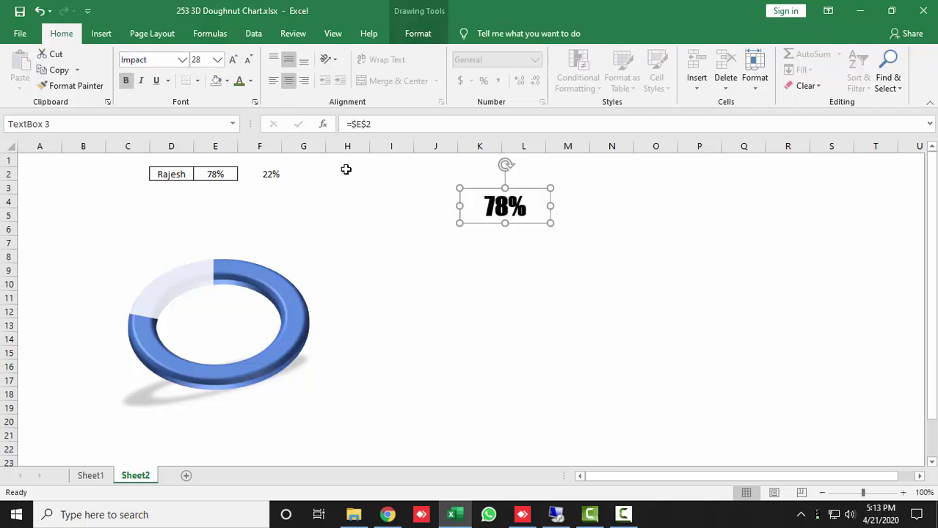
Give the text box No Fill and No Outline.
{"action": "left_click", "coordinate": [432, 35]}
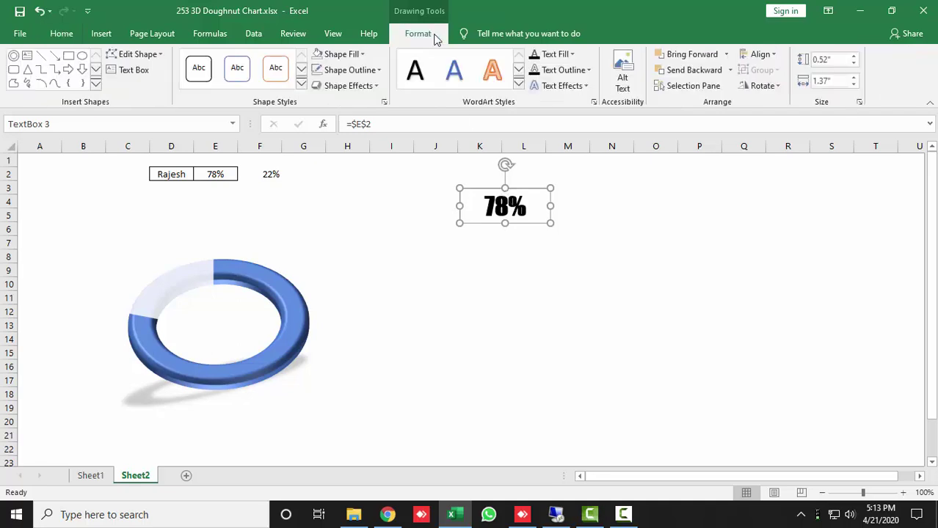
{"action": "left_click", "coordinate": [342, 55]}
{"action": "left_click", "coordinate": [344, 191]}
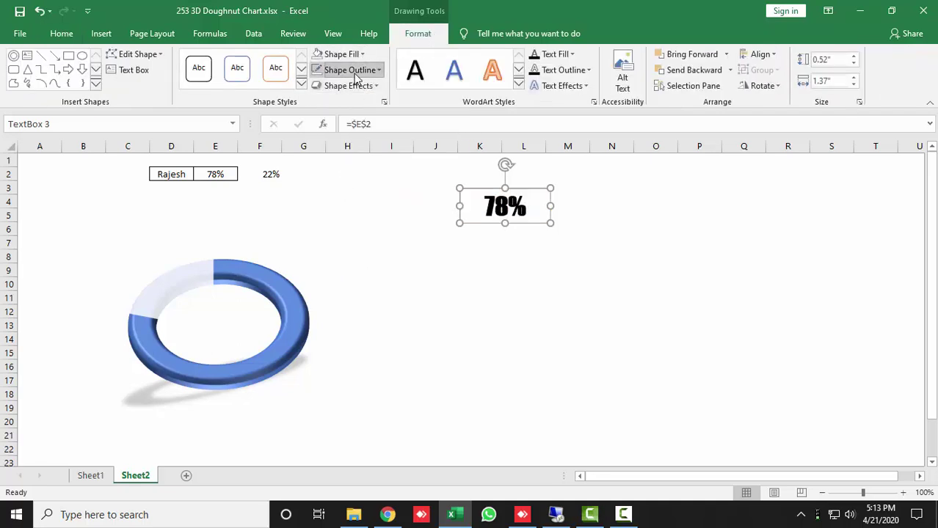
{"action": "left_click", "coordinate": [352, 71]}
{"action": "left_click", "coordinate": [361, 207]}
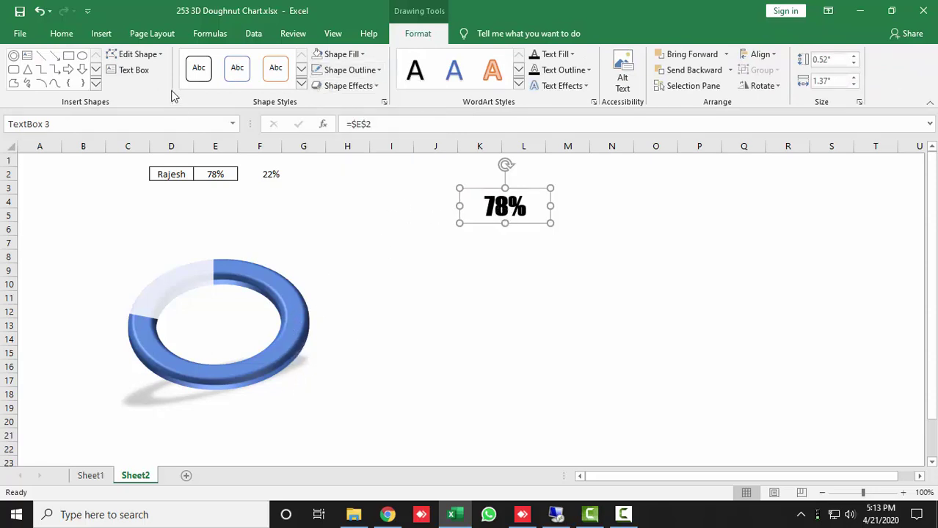
Colour the 78% light blue and move it into the doughnut's centre.
{"action": "left_click", "coordinate": [74, 37]}
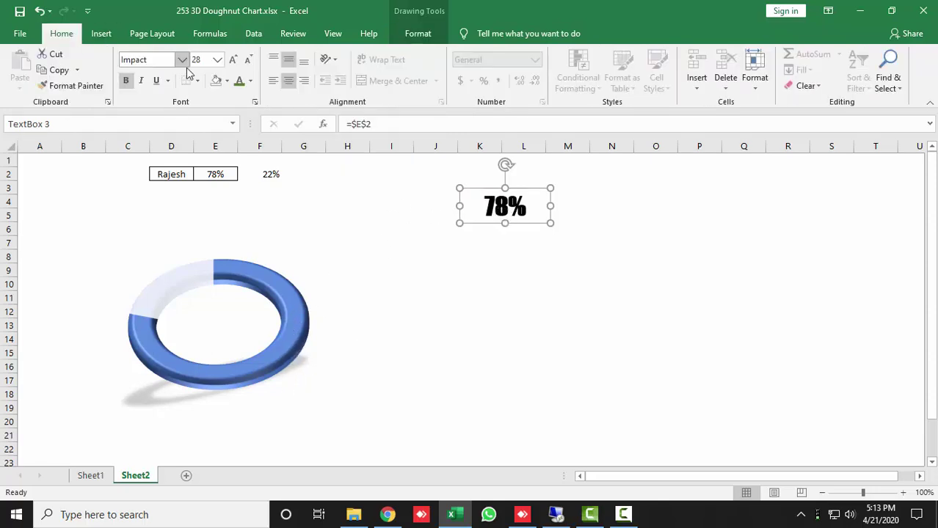
{"action": "left_click", "coordinate": [250, 80]}
{"action": "left_click", "coordinate": [309, 205]}
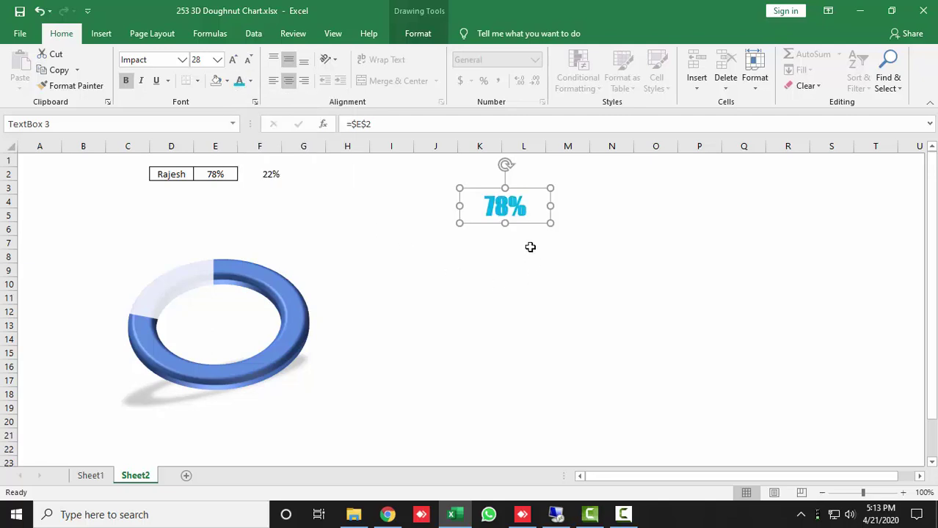
{"action": "mouse_move", "coordinate": [516, 192]}
{"action": "left_mouse_down"}
{"action": "mouse_move", "coordinate": [234, 311]}
{"action": "mouse_move", "coordinate": [201, 311]}
{"action": "left_mouse_up"}
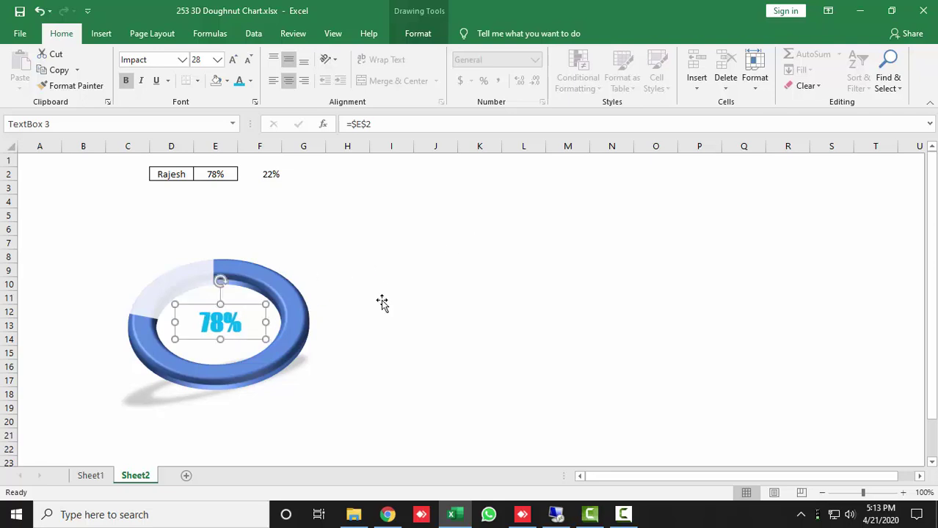
{"action": "left_click", "coordinate": [436, 284]}
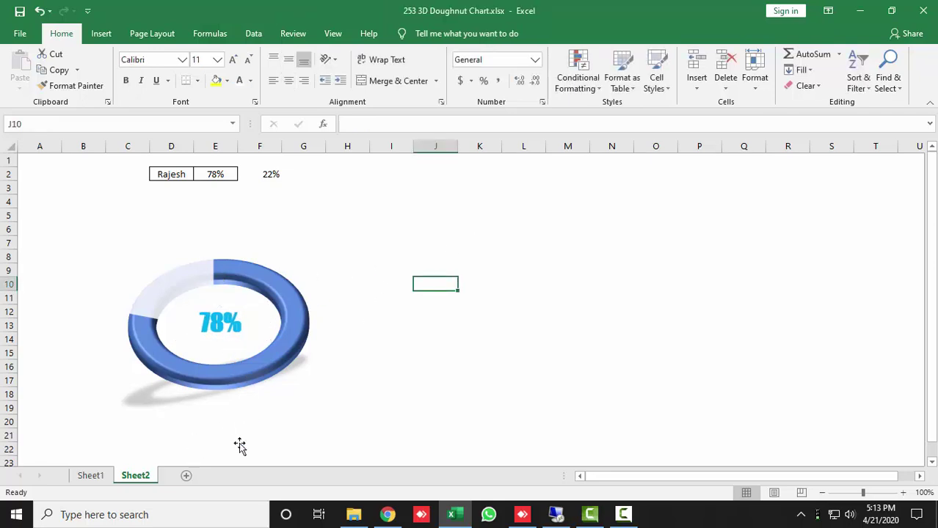
Insert a new text box linked to cell D2 showing the name.
{"action": "left_click", "coordinate": [102, 34]}
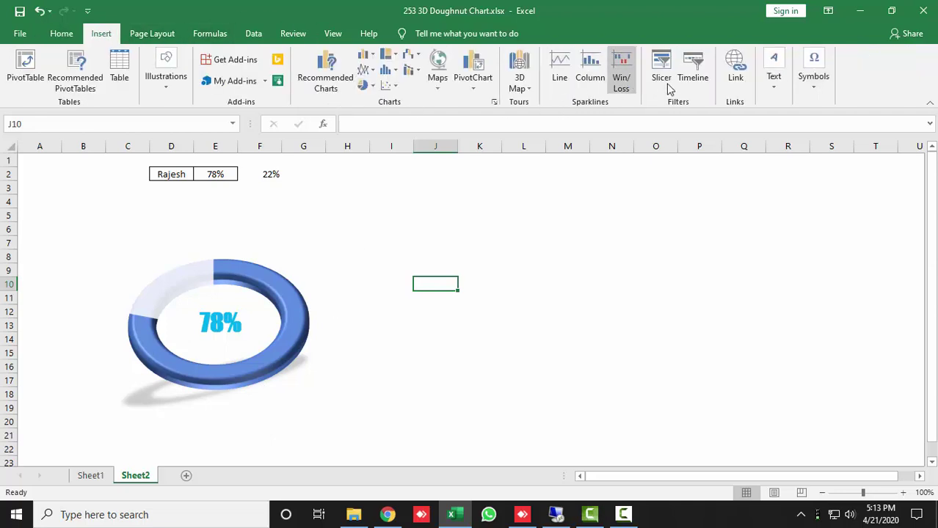
{"action": "left_click", "coordinate": [767, 70]}
{"action": "left_click", "coordinate": [774, 132]}
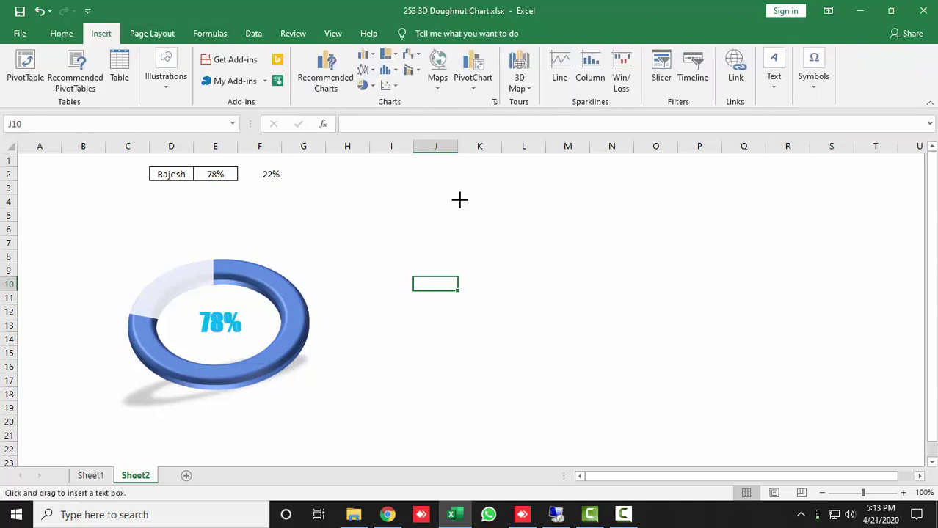
{"action": "left_click_drag", "start_coordinate": [460, 201], "coordinate": [589, 237]}
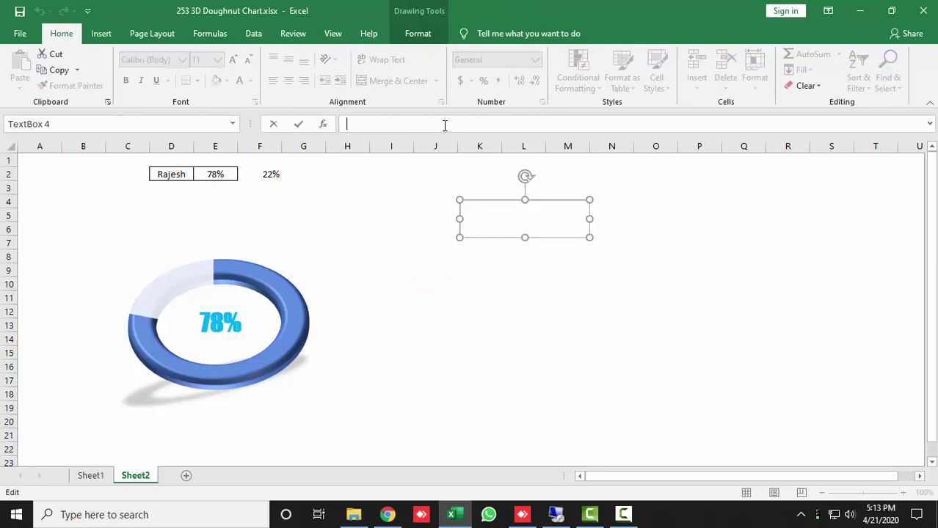
{"action": "left_click", "coordinate": [439, 132]}
{"action": "type", "text": "="}
{"action": "left_click", "coordinate": [162, 171]}
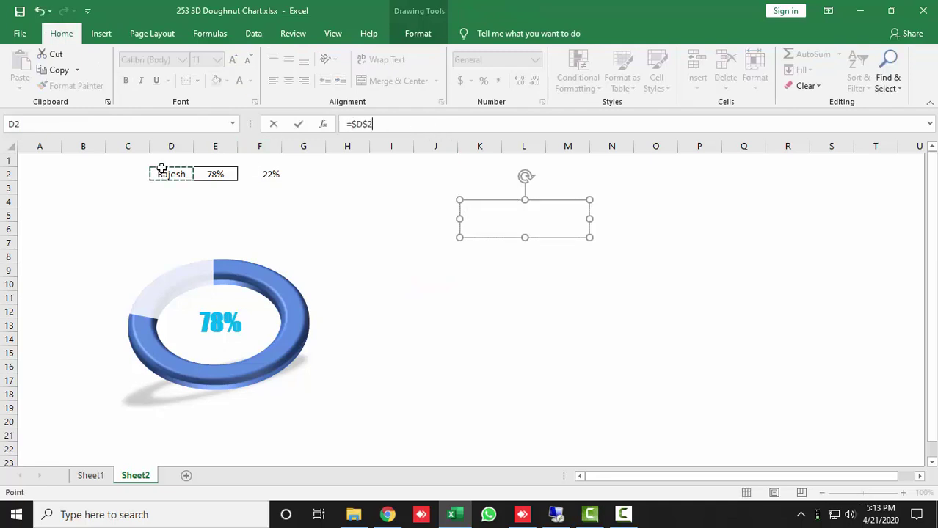
{"action": "key", "text": "Return"}
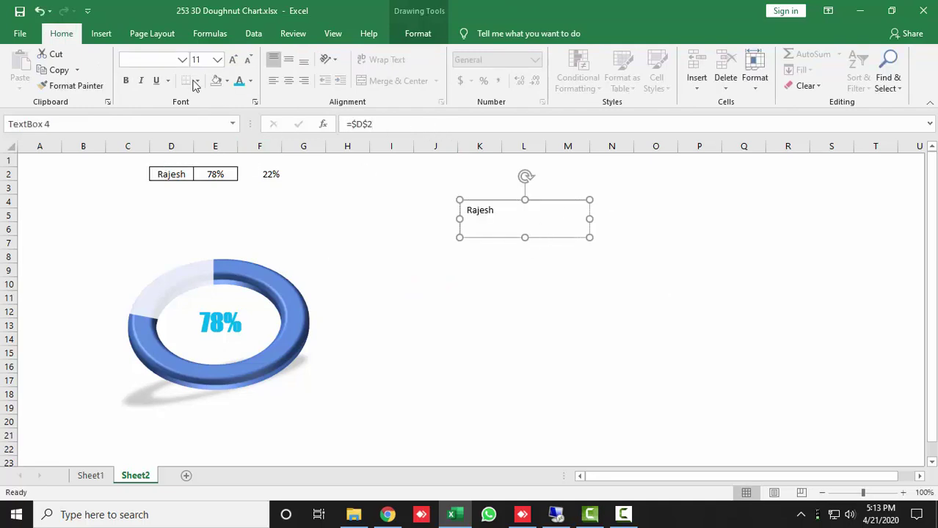
Centre the name in the box and make it bold 28 pt.
{"action": "left_click", "coordinate": [288, 60]}
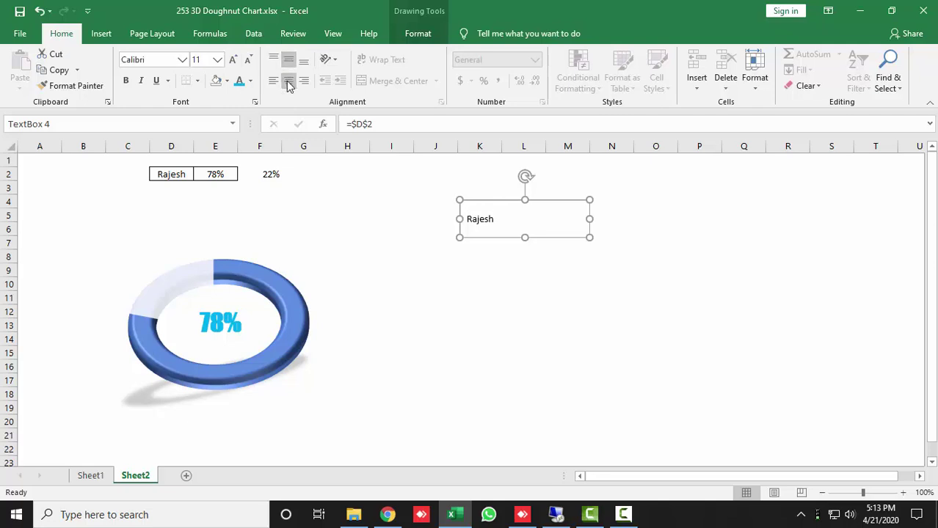
{"action": "left_click", "coordinate": [288, 82]}
{"action": "left_click", "coordinate": [231, 60]}
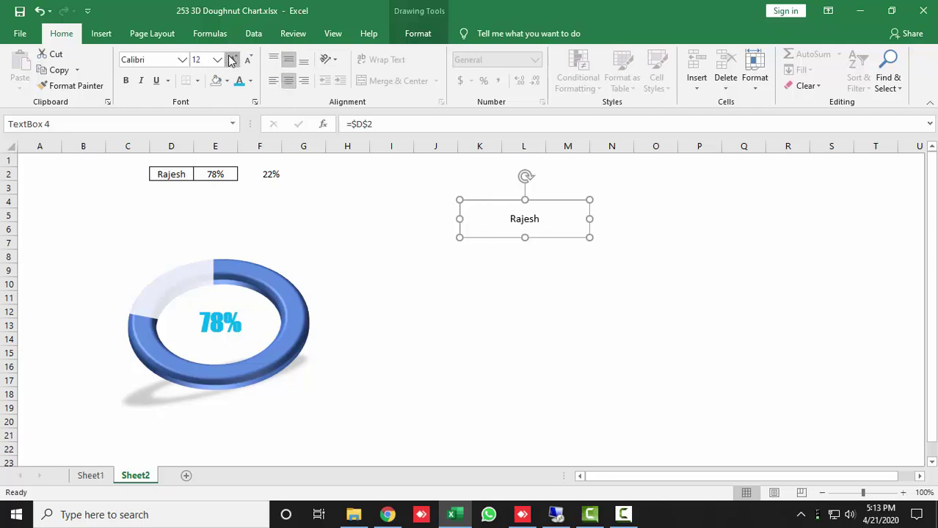
{"action": "left_click", "coordinate": [231, 60]}
{"action": "left_click", "coordinate": [231, 60]}
{"action": "left_click", "coordinate": [231, 61]}
{"action": "left_click", "coordinate": [231, 60]}
{"action": "left_click", "coordinate": [231, 60]}
{"action": "left_click", "coordinate": [231, 60]}
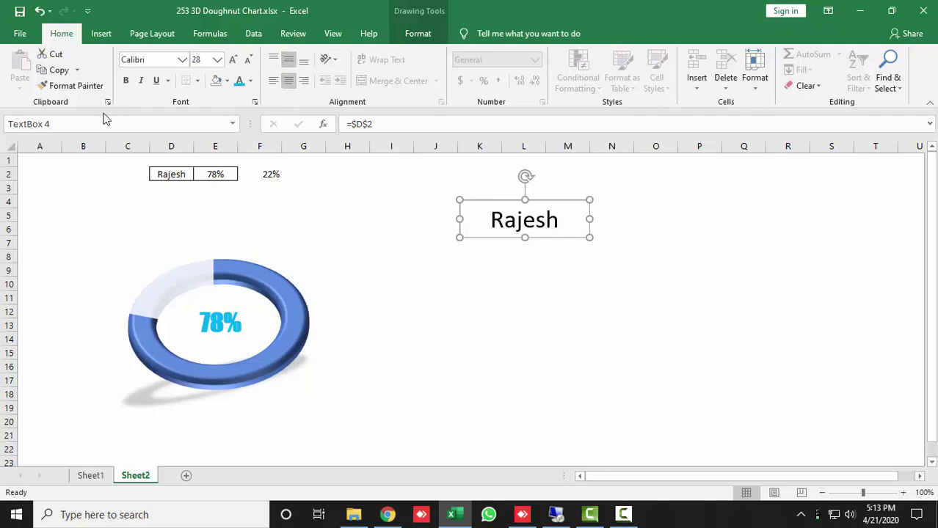
{"action": "left_click", "coordinate": [126, 82]}
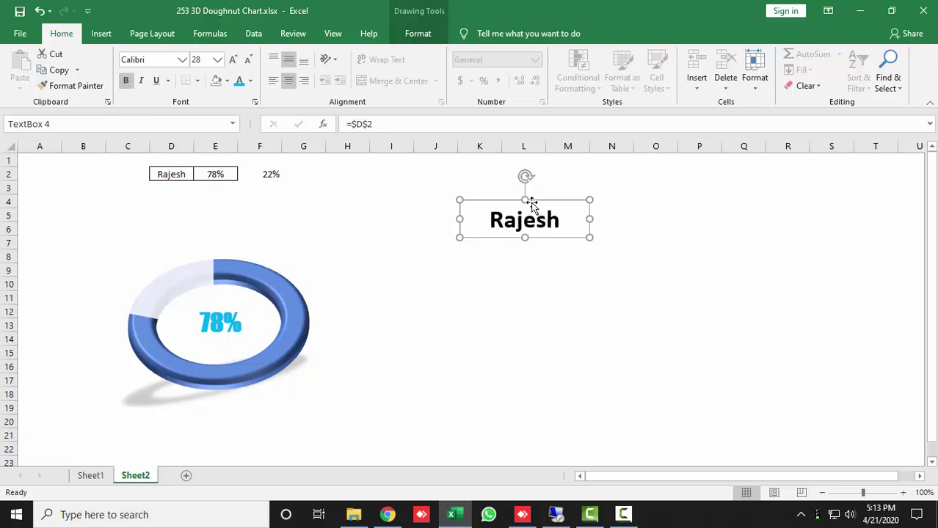
Give the name's text box No Fill and No Outline.
{"action": "left_click", "coordinate": [424, 37]}
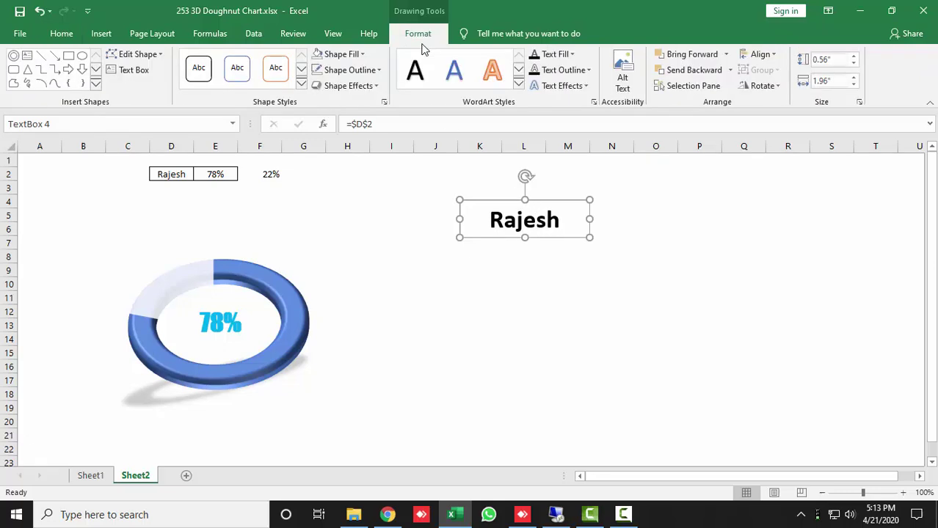
{"action": "left_click", "coordinate": [353, 55]}
{"action": "left_click", "coordinate": [357, 193]}
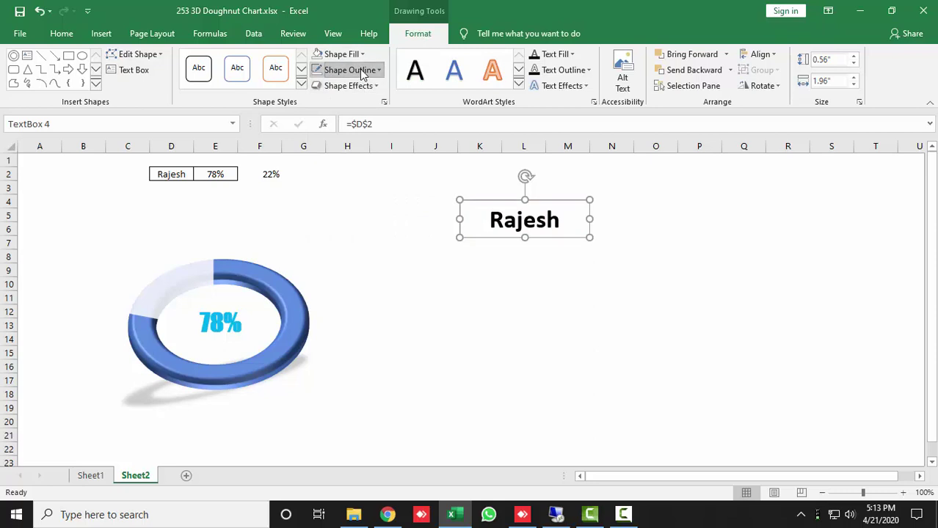
{"action": "left_click", "coordinate": [351, 70]}
{"action": "left_click", "coordinate": [363, 209]}
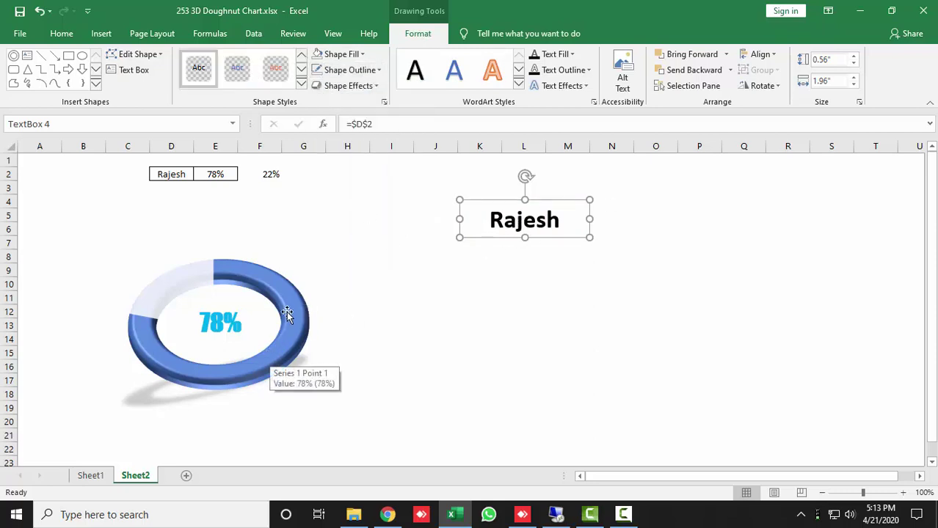
Colour the name light blue and place it below the doughnut chart.
{"action": "left_click", "coordinate": [61, 33]}
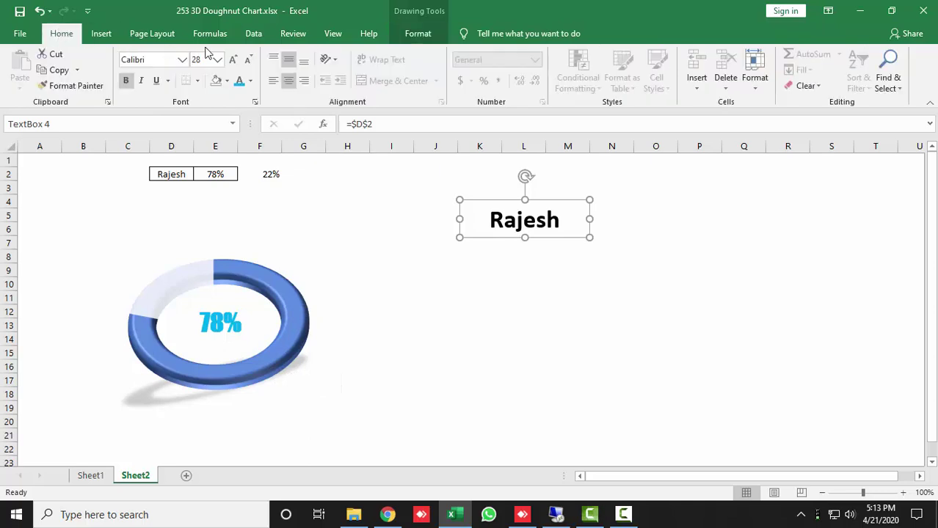
{"action": "left_click", "coordinate": [239, 81]}
{"action": "left_click_drag", "start_coordinate": [534, 205], "coordinate": [220, 407]}
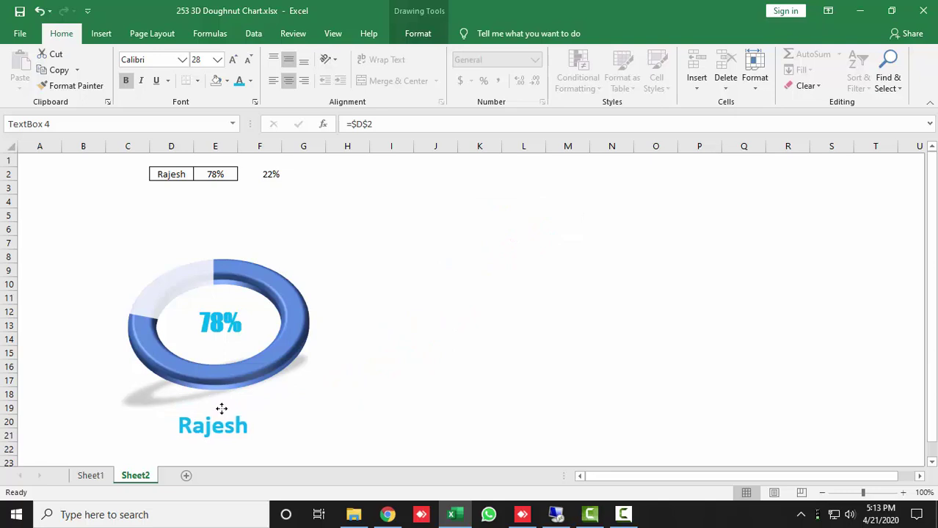
{"action": "left_click", "coordinate": [220, 176]}
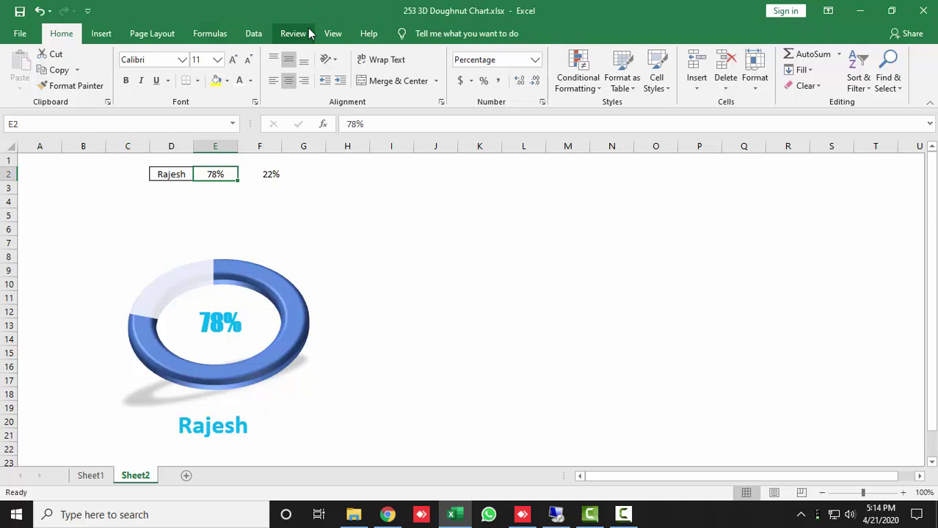
Enter 65% then 25% in E2, then switch to Sheet1's three finished charts.
{"action": "type", "text": "65"}
{"action": "key", "text": "Return"}
{"action": "key", "text": "Up"}
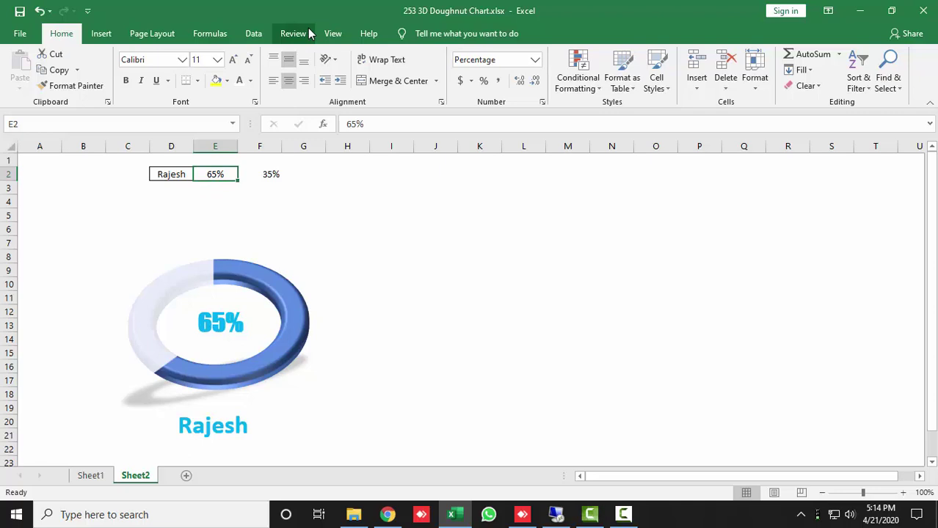
{"action": "type", "text": "25"}
{"action": "key", "text": "Return"}
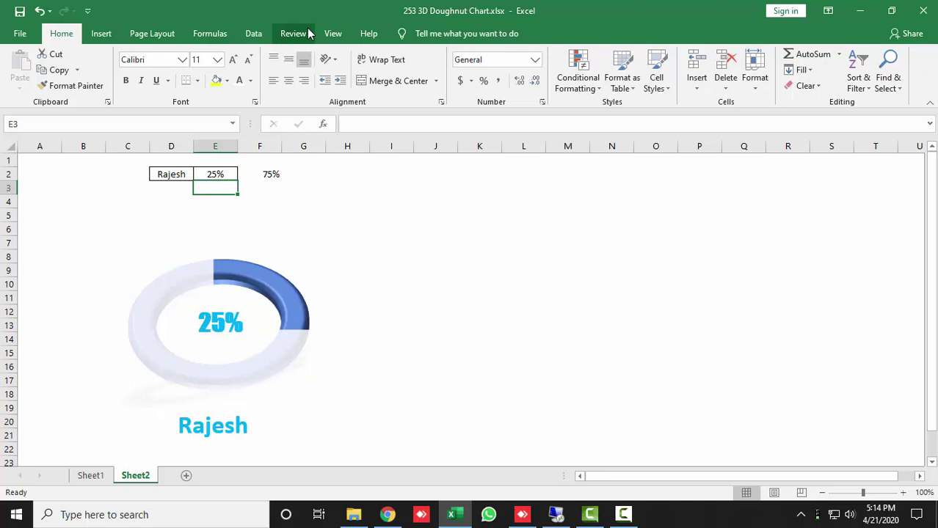
{"action": "key", "text": "Up"}
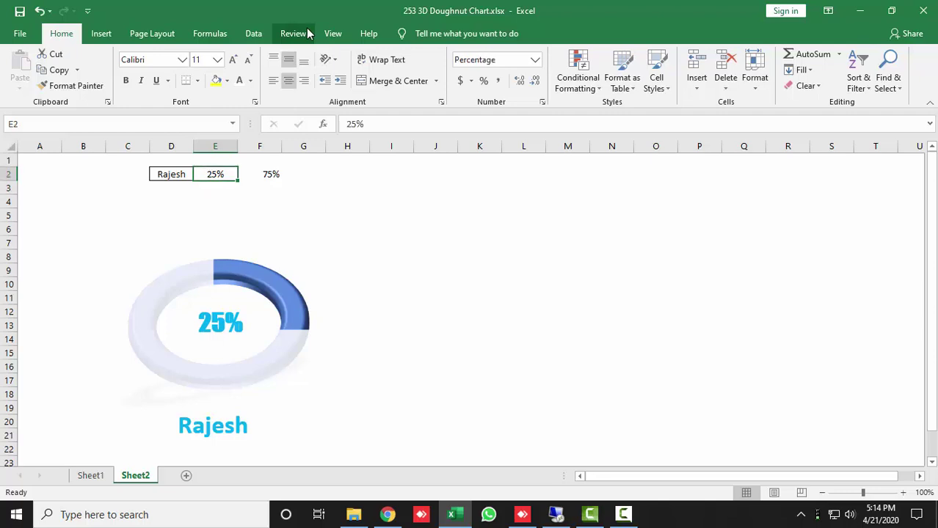
{"action": "left_click", "coordinate": [94, 185]}
{"action": "left_click", "coordinate": [84, 476]}
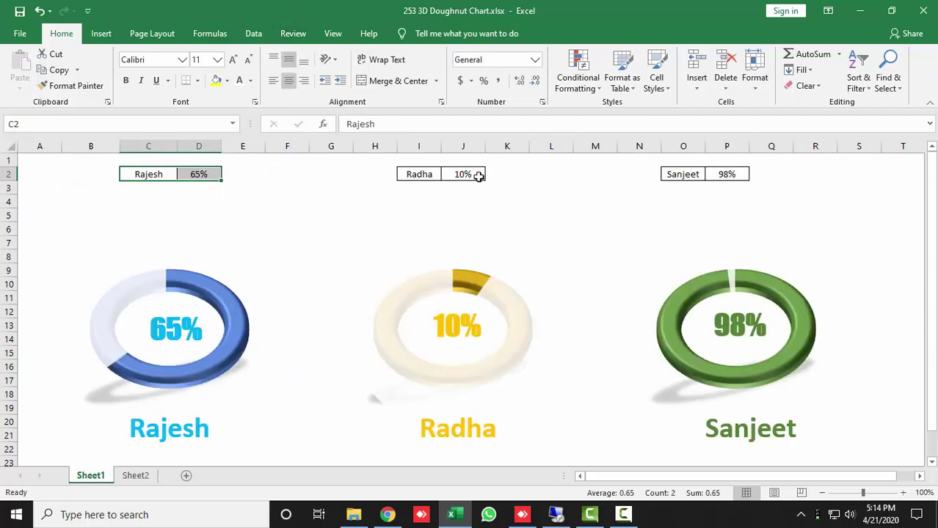
{"action": "left_click", "coordinate": [135, 477]}
{"action": "left_click", "coordinate": [105, 477]}
{"action": "left_click", "coordinate": [136, 477]}
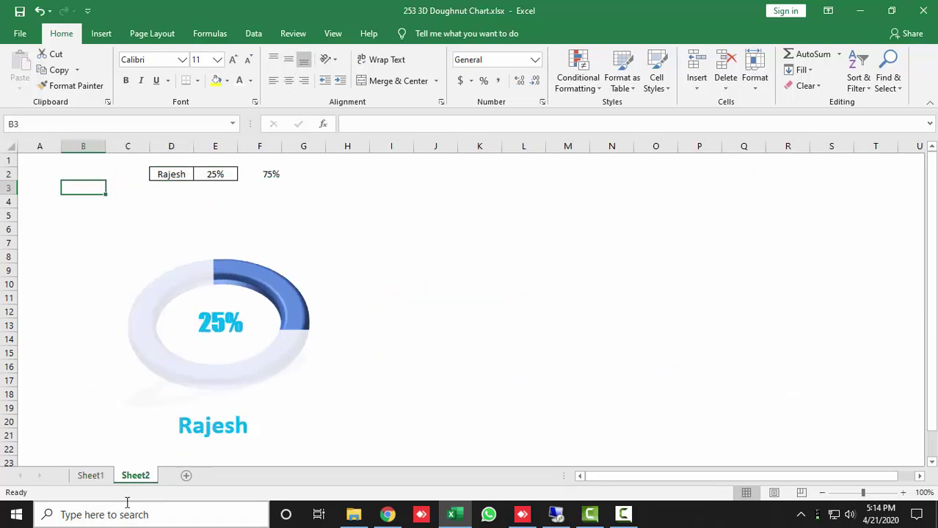
{"action": "left_click", "coordinate": [105, 477]}
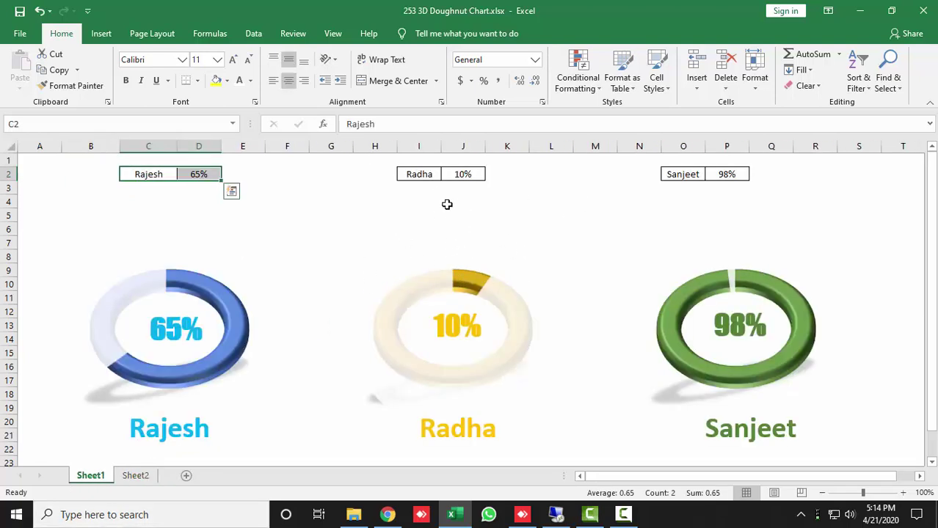